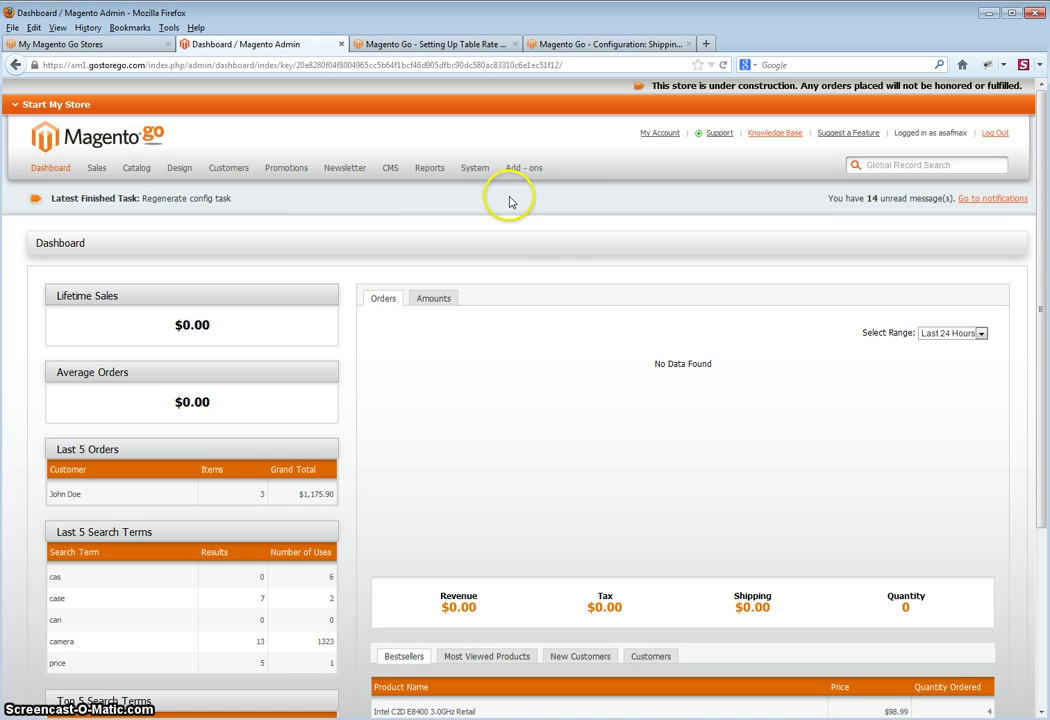
- Go from the dashboard to System > Configuration, then to Shipping Methods under Sales
mouse_move(473, 172)
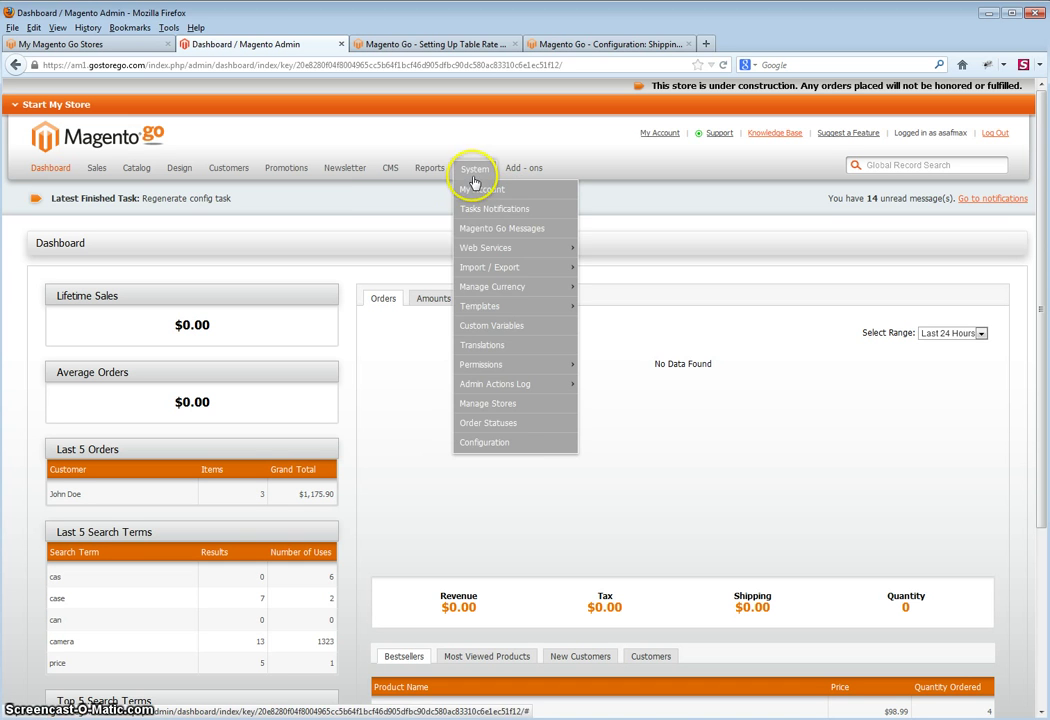
left_click(511, 451)
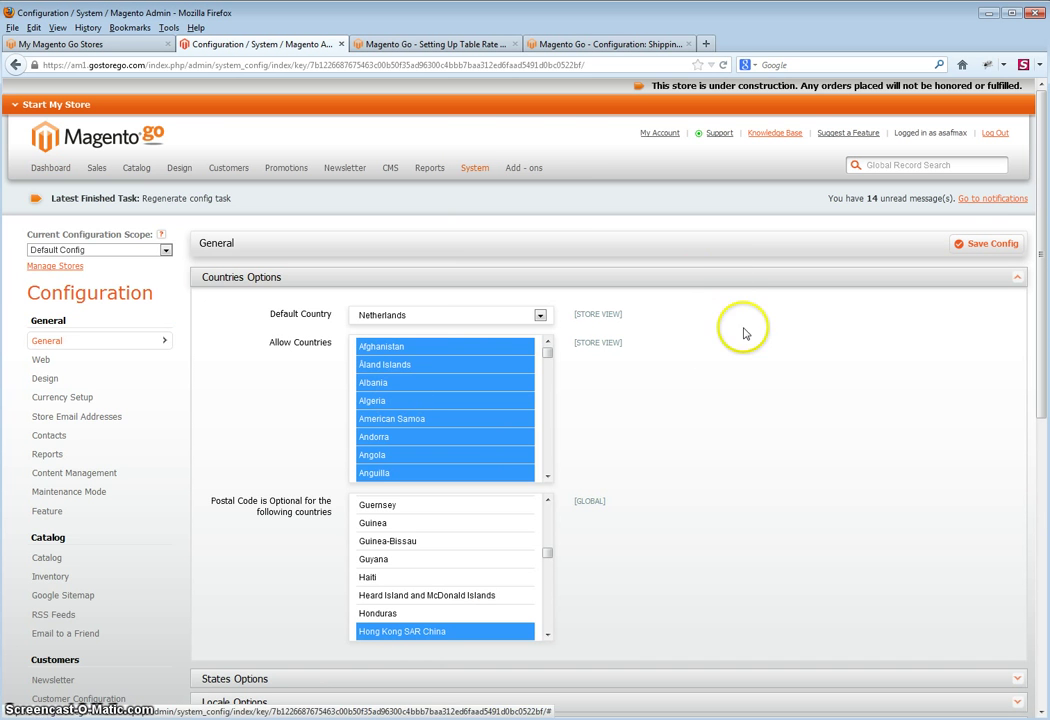
middle_click(745, 340)
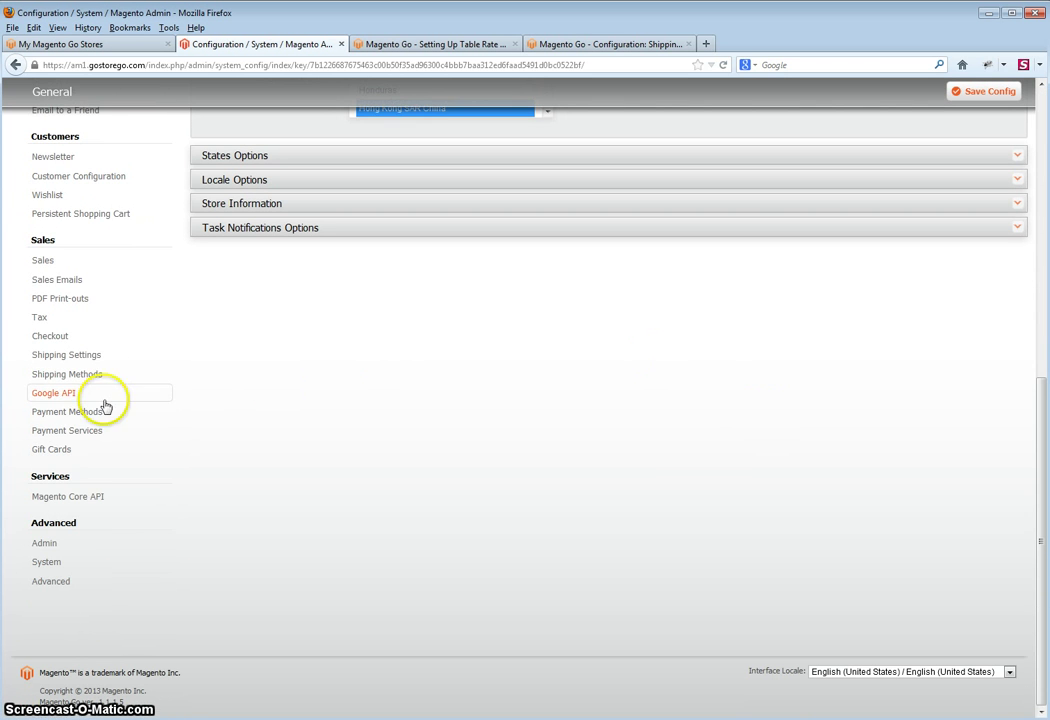
left_click(72, 376)
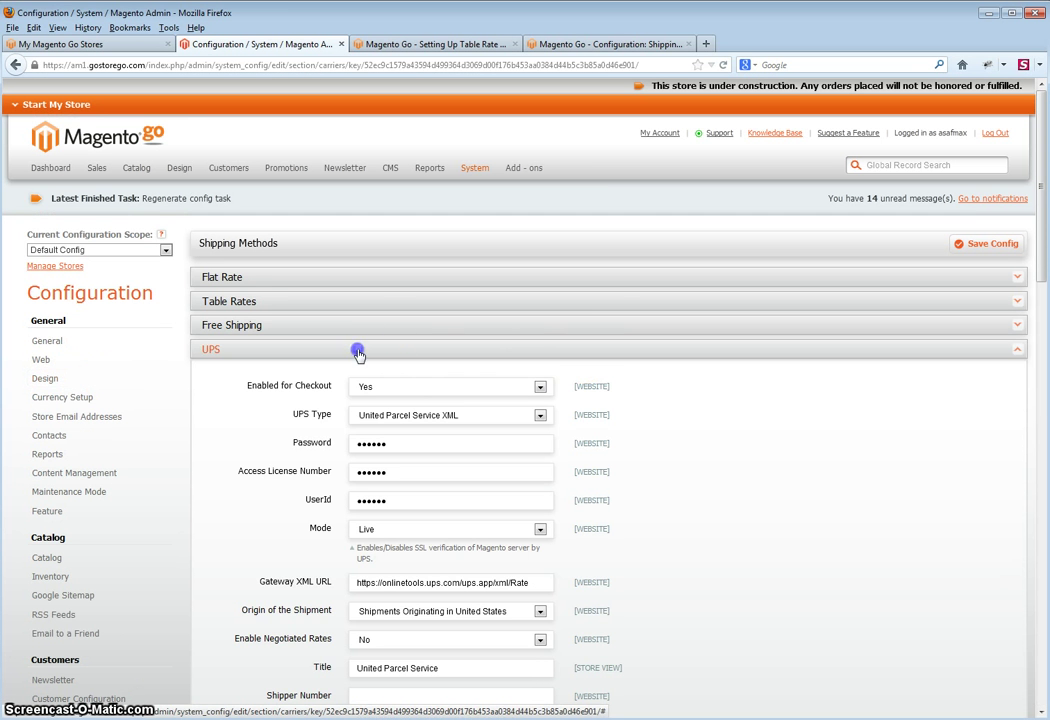
- Collapse UPS, expand Table Rates, set Enabled to Yes, and view the rate condition choices
left_click(357, 349)
left_click(236, 302)
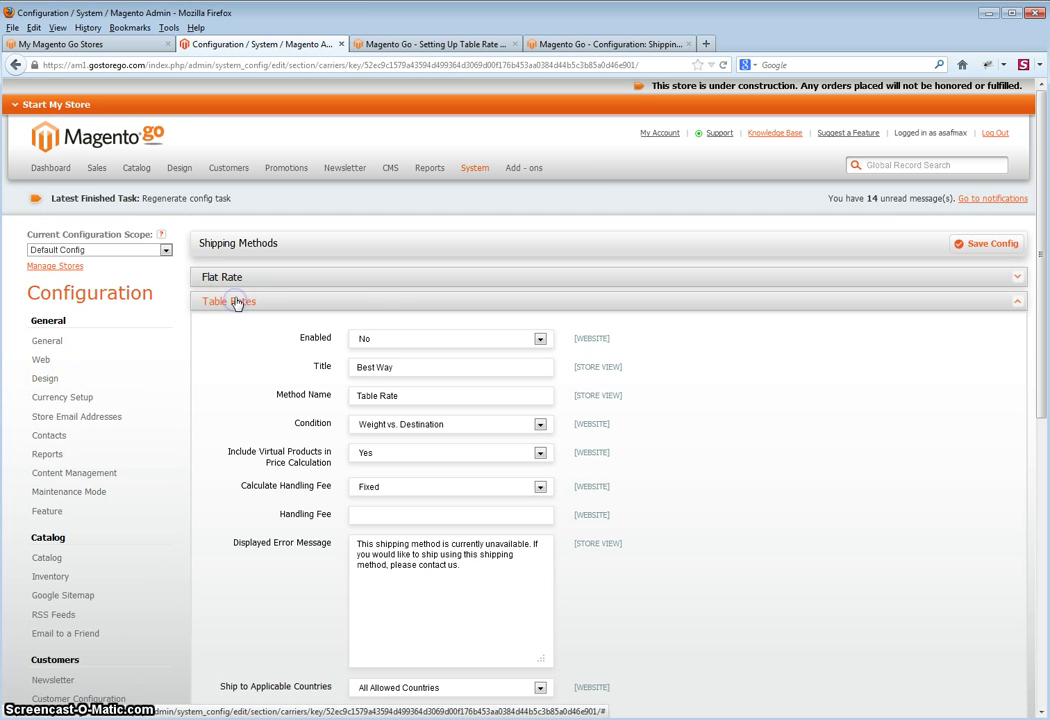
left_click(384, 341)
left_click(390, 355)
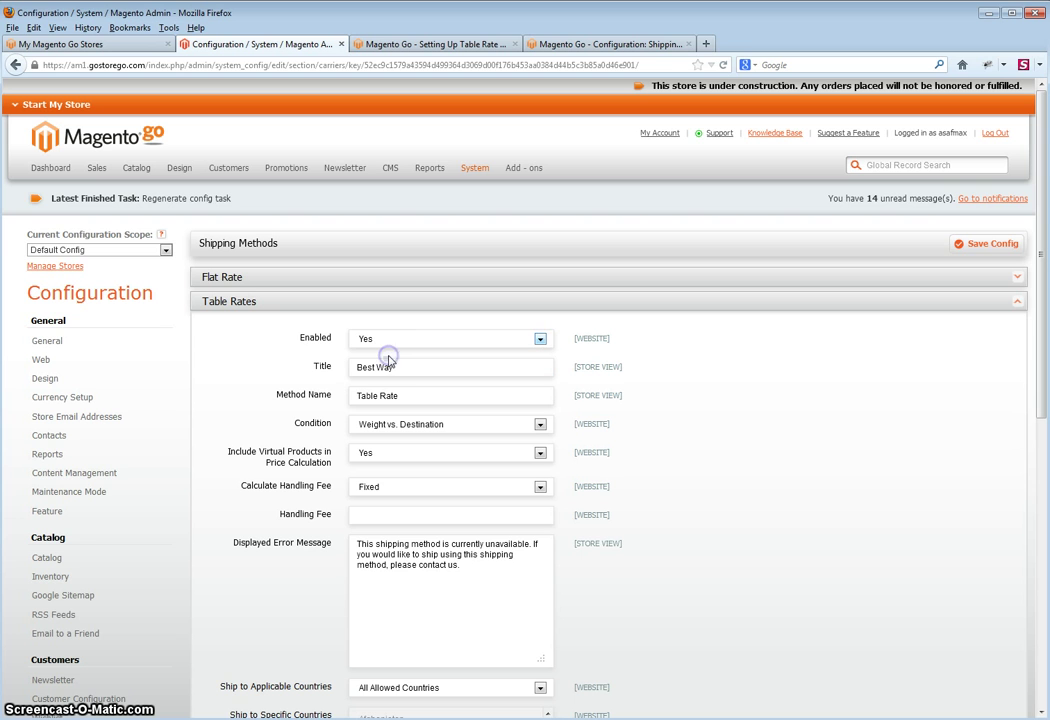
left_click(460, 426)
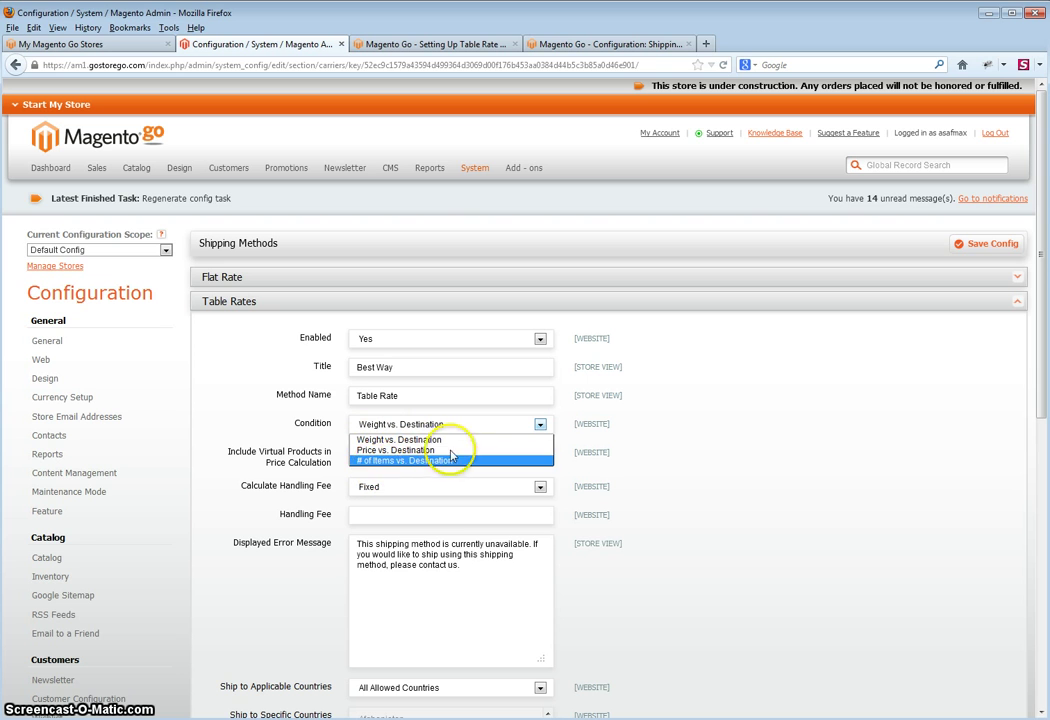
left_click(681, 424)
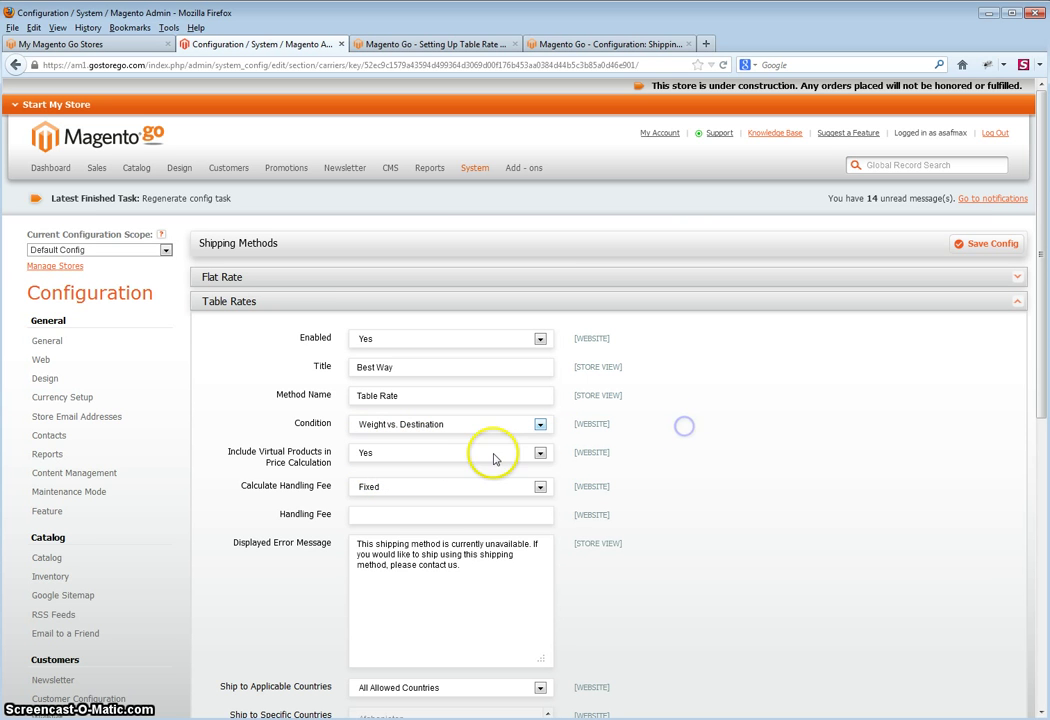
left_click(456, 426)
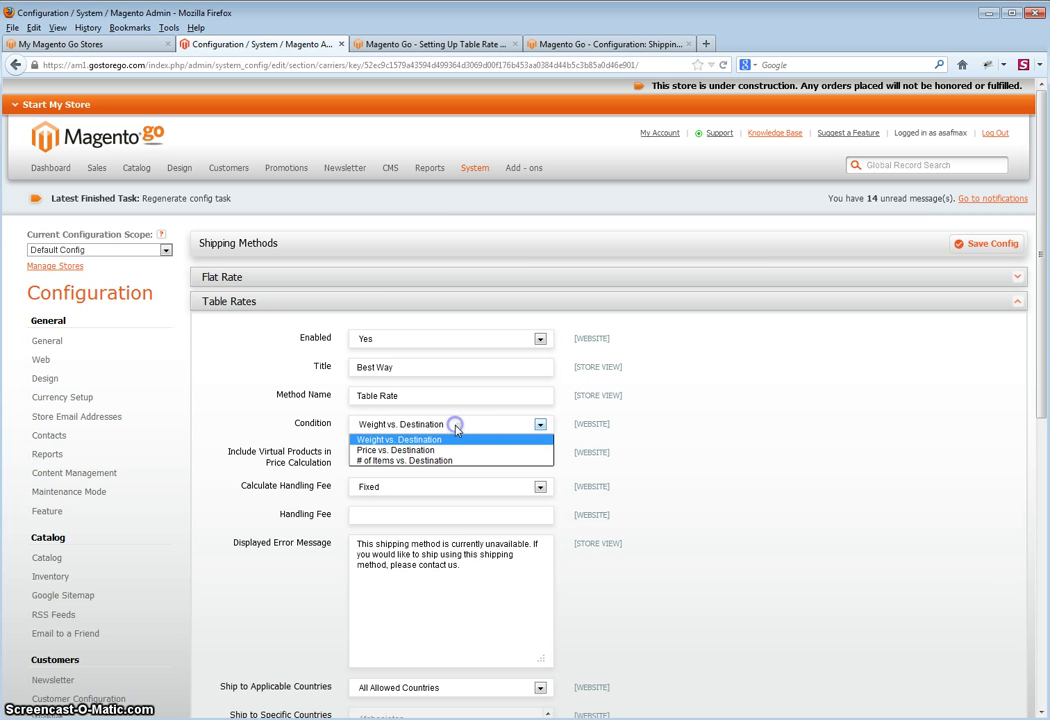
left_click(390, 441)
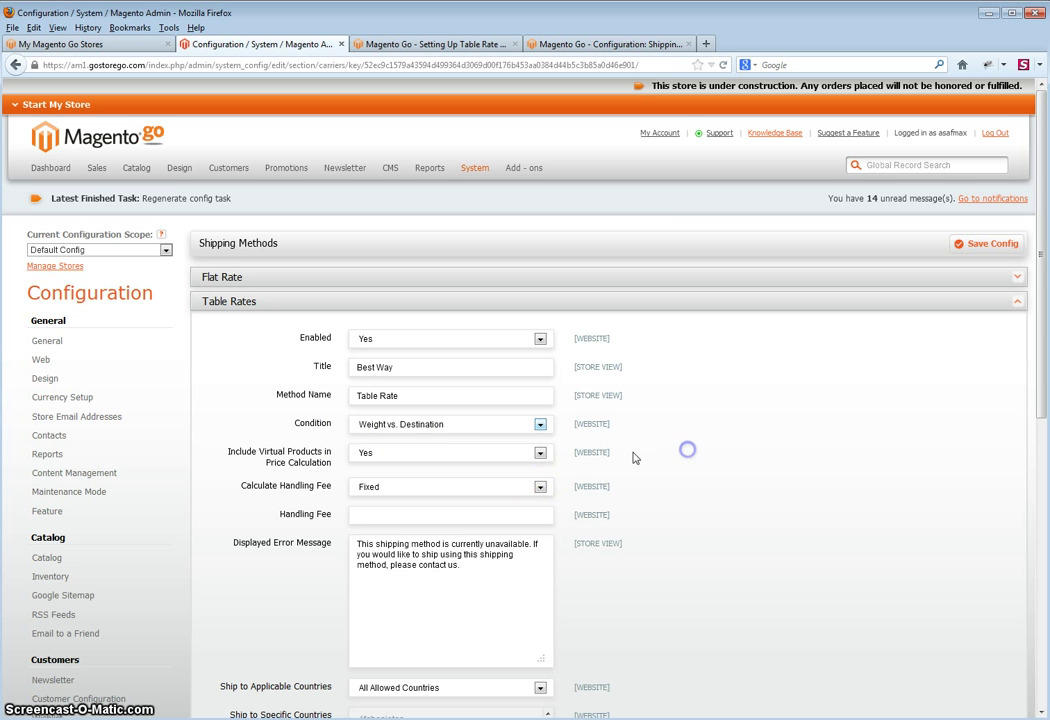
scroll(684, 407, "down", 4)
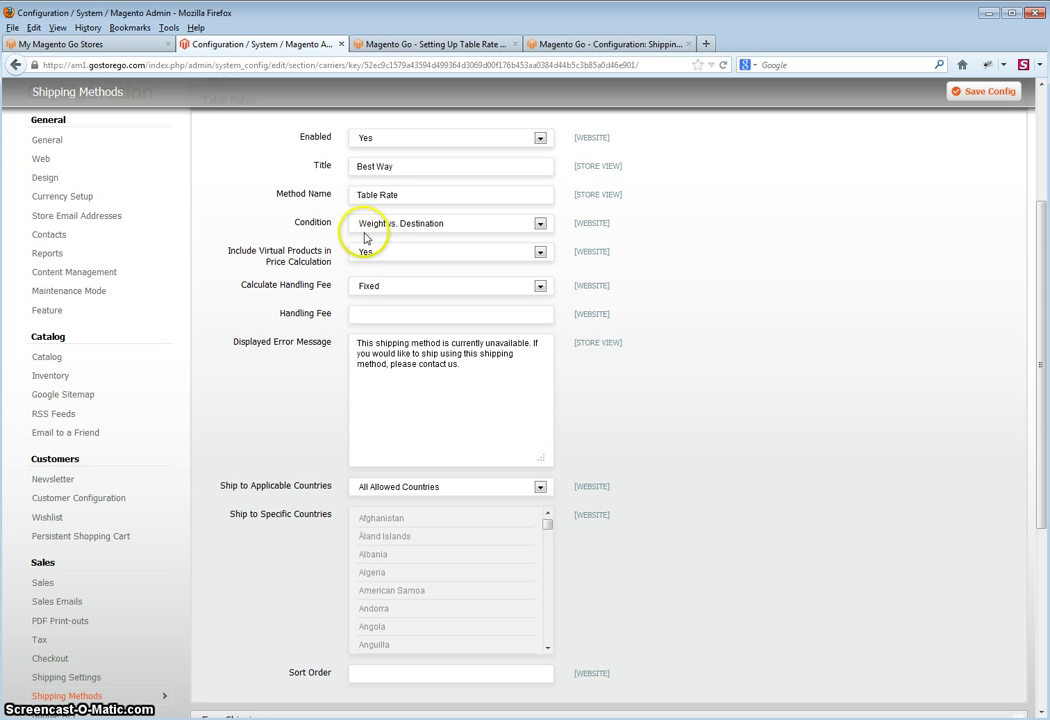
left_click(362, 226)
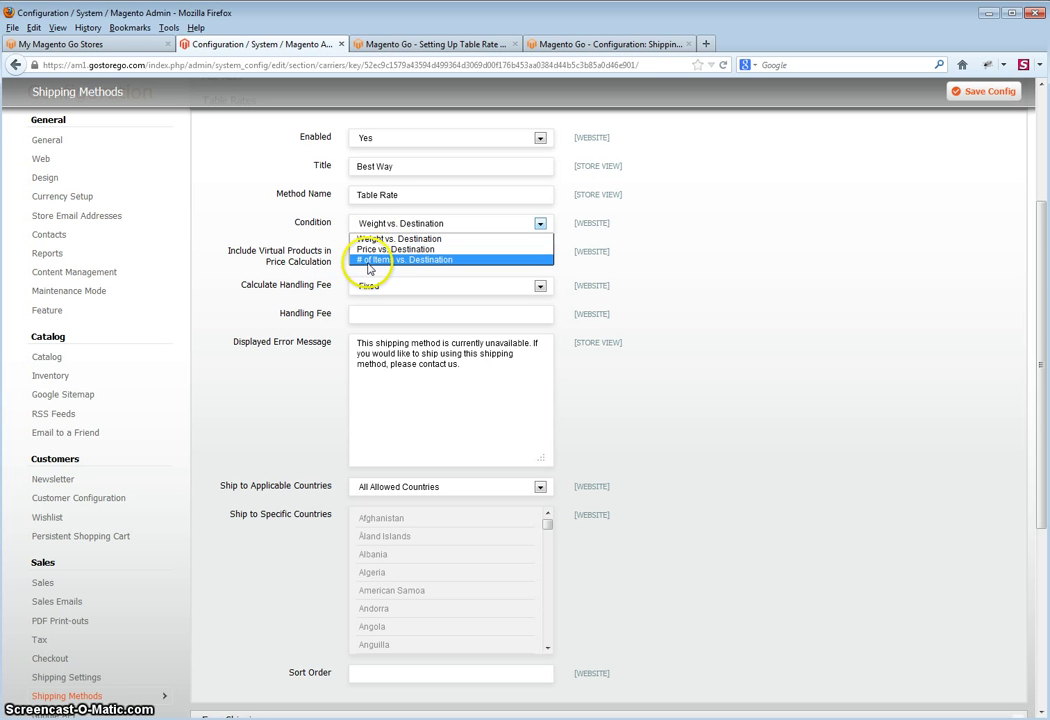
left_click(715, 209)
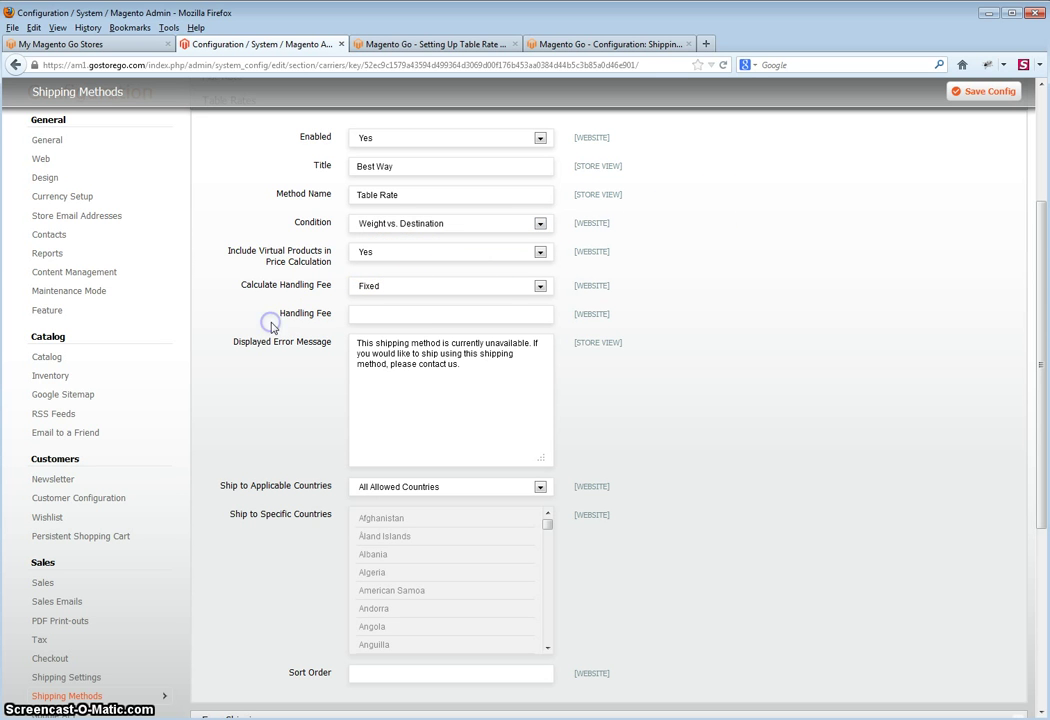
left_click(374, 290)
left_click(372, 300)
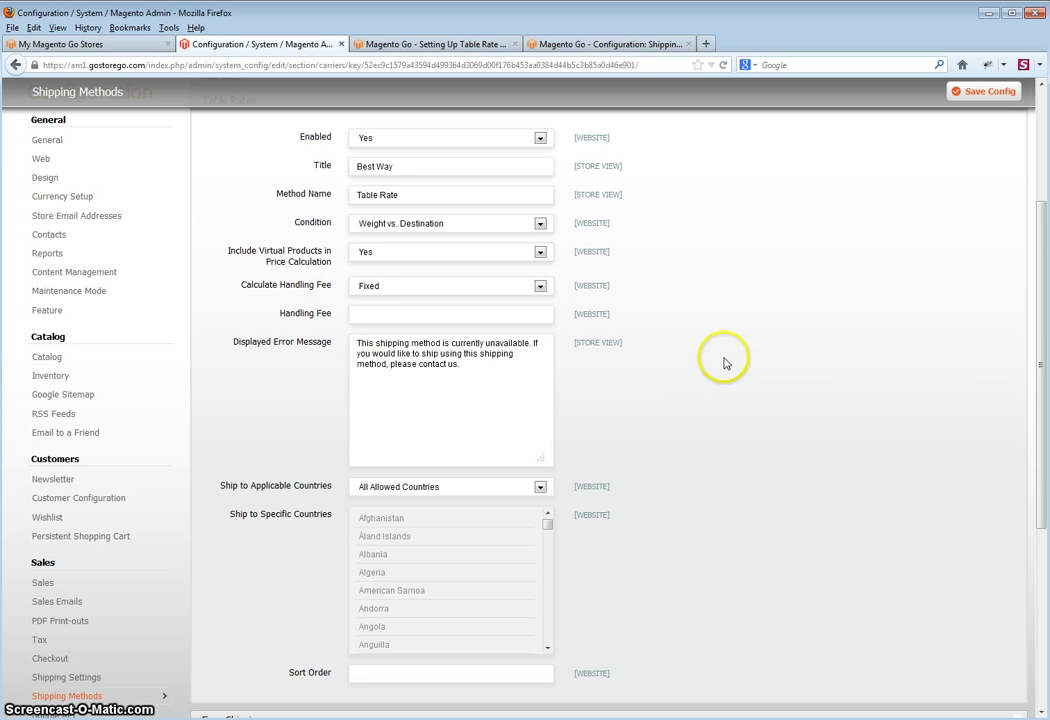
scroll(724, 362, "down", 3)
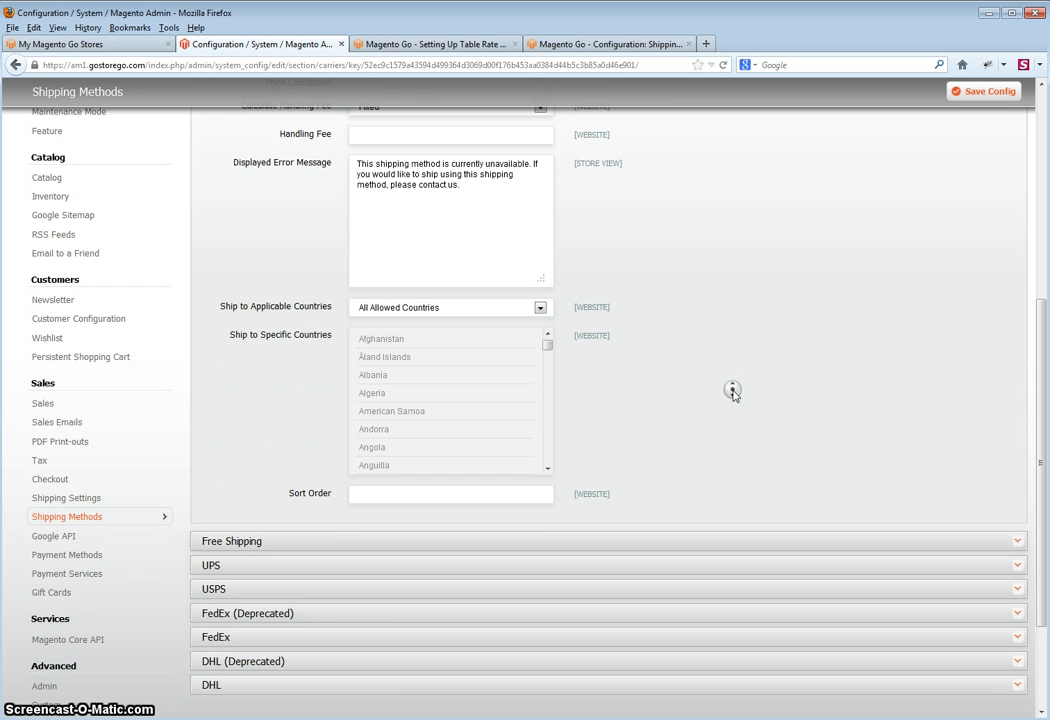
scroll(731, 375, "up", 1)
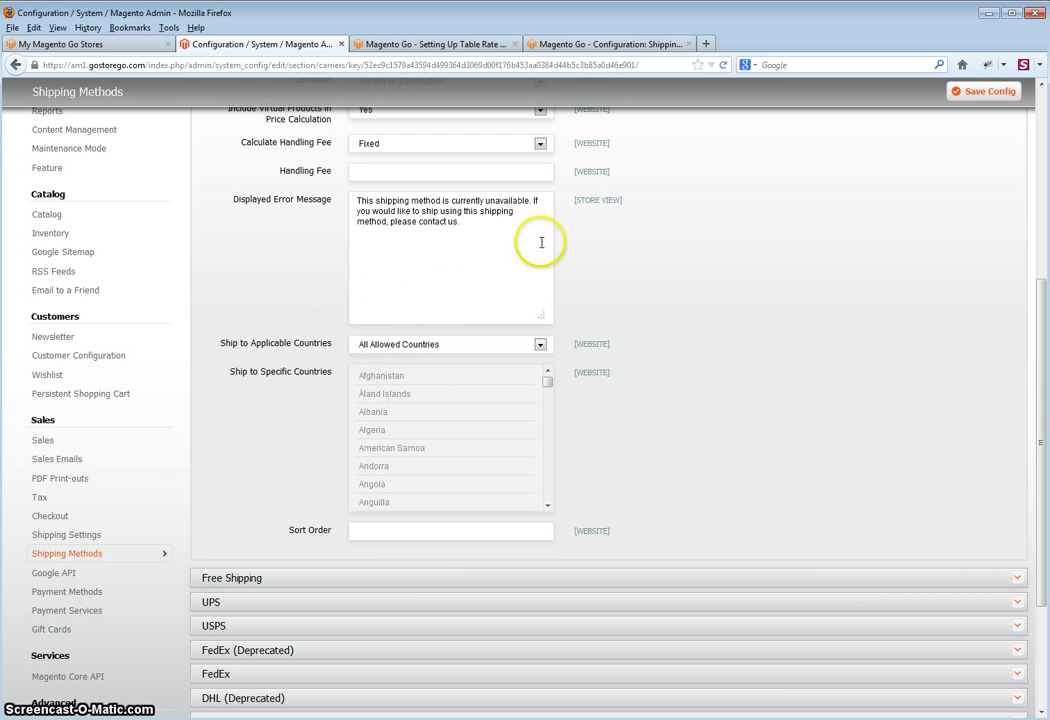
- Try restricting Table Rates to Specific Countries, selecting Albania and Anguilla
left_click(405, 342)
left_click(396, 367)
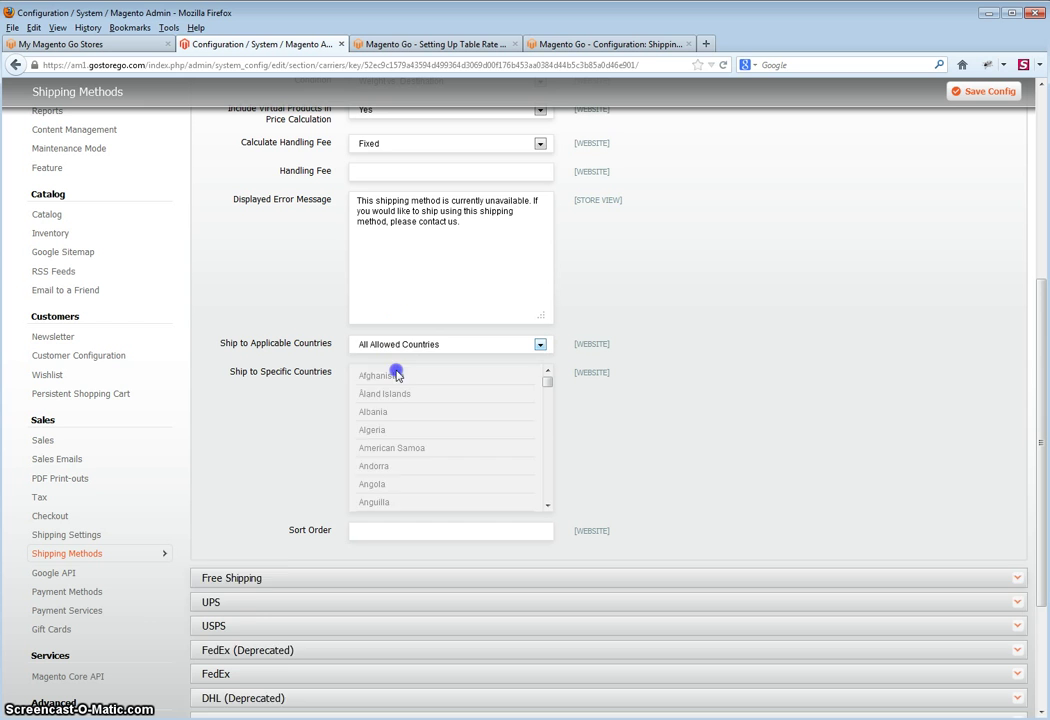
left_click(371, 378)
left_click(397, 468)
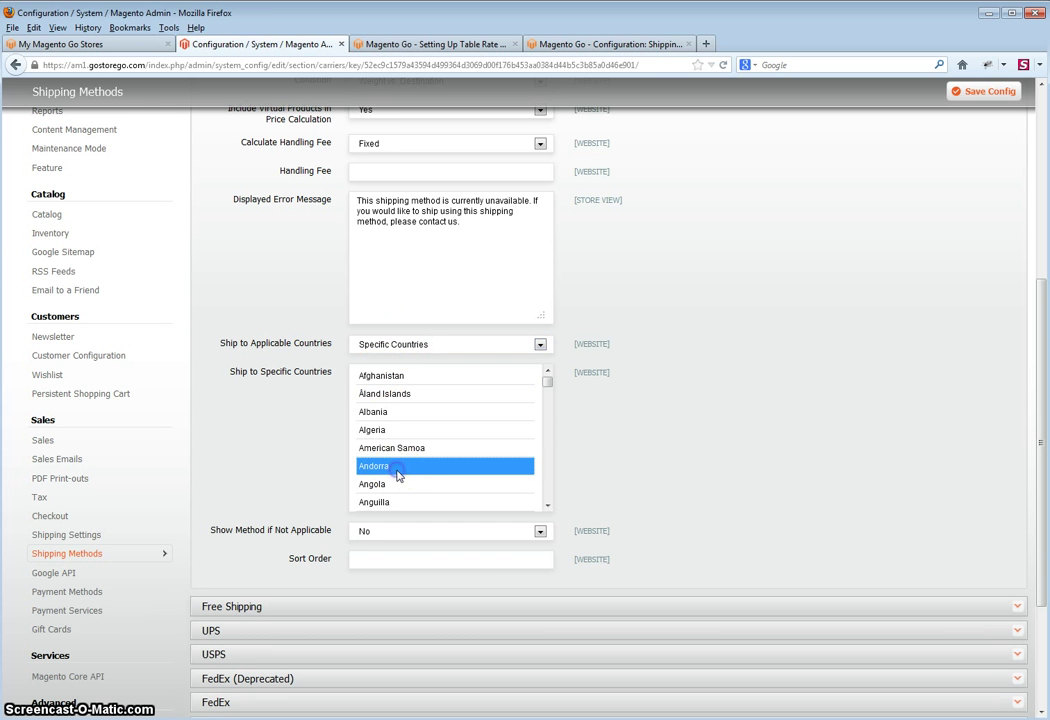
left_click(376, 414, "ctrl")
left_click(380, 503, "ctrl")
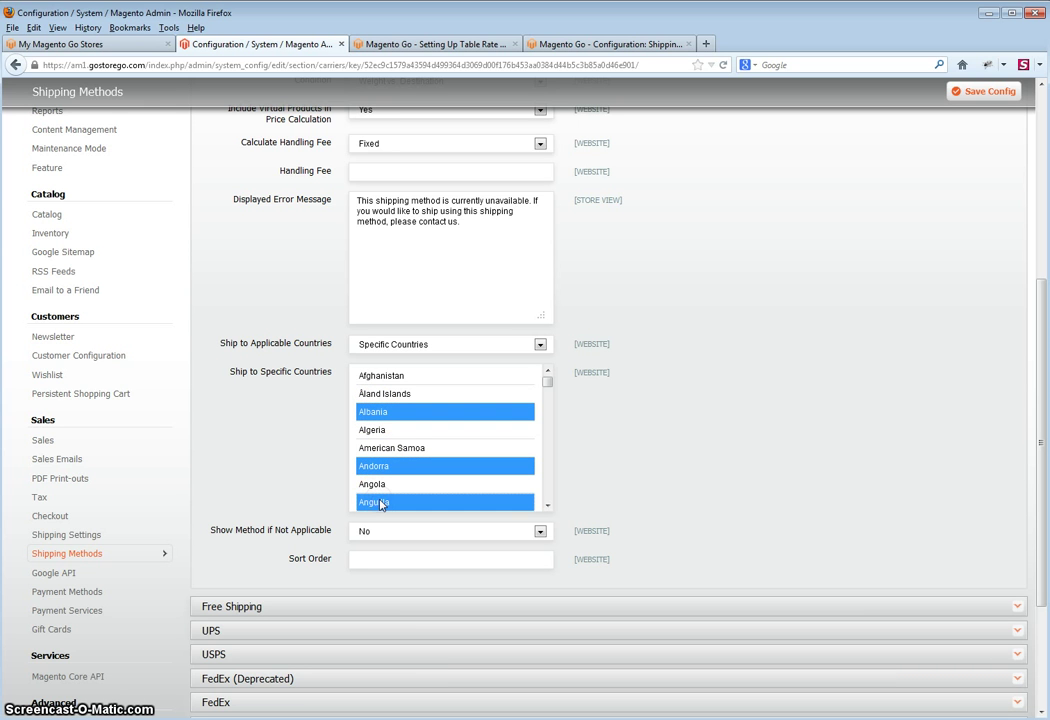
- Set applicable countries back to All Allowed Countries and save the configuration
left_click(471, 345)
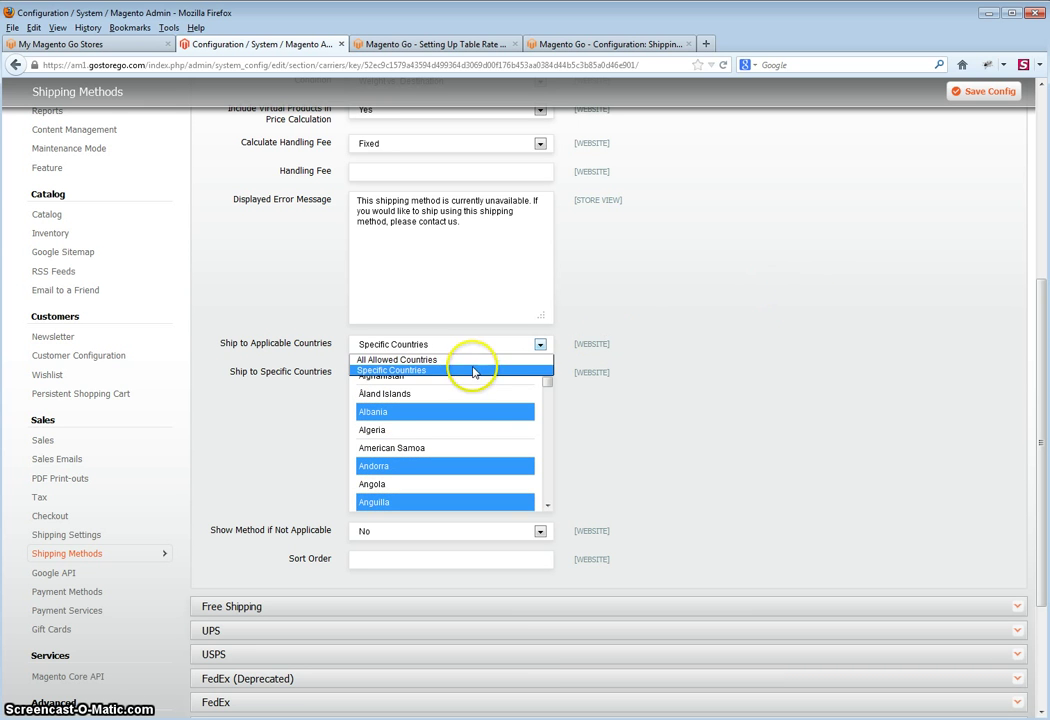
left_click(466, 360)
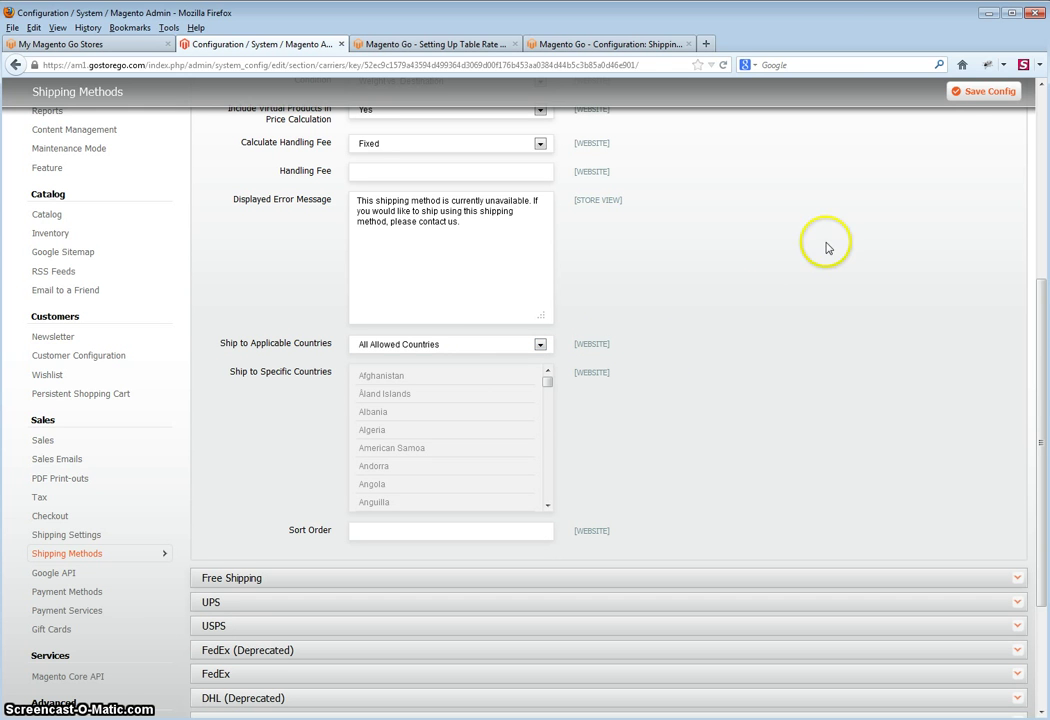
left_click(978, 90)
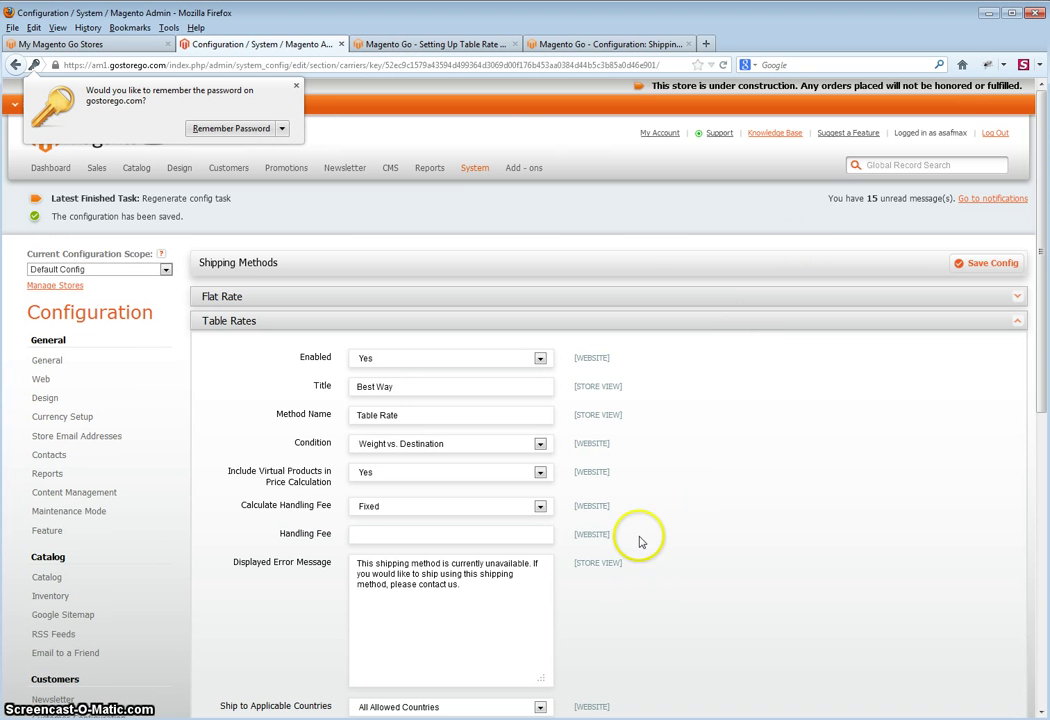
- Dismiss the password prompt and set the configuration scope to Main Website
left_click(796, 493)
scroll(811, 535, "down", 2)
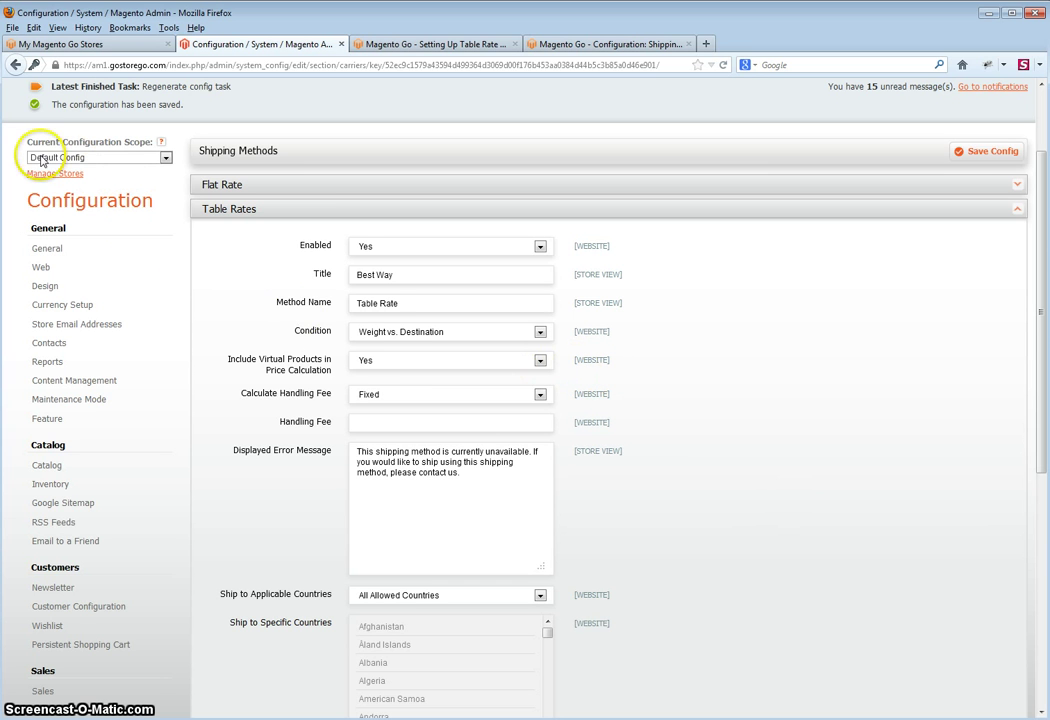
left_click(70, 158)
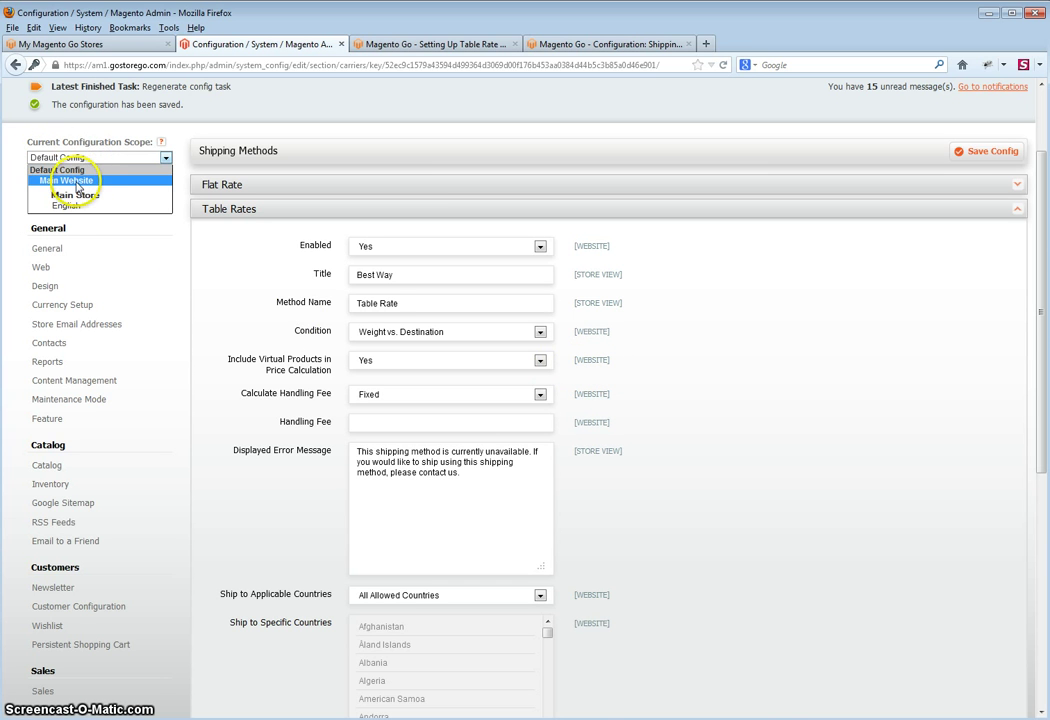
left_click(68, 180)
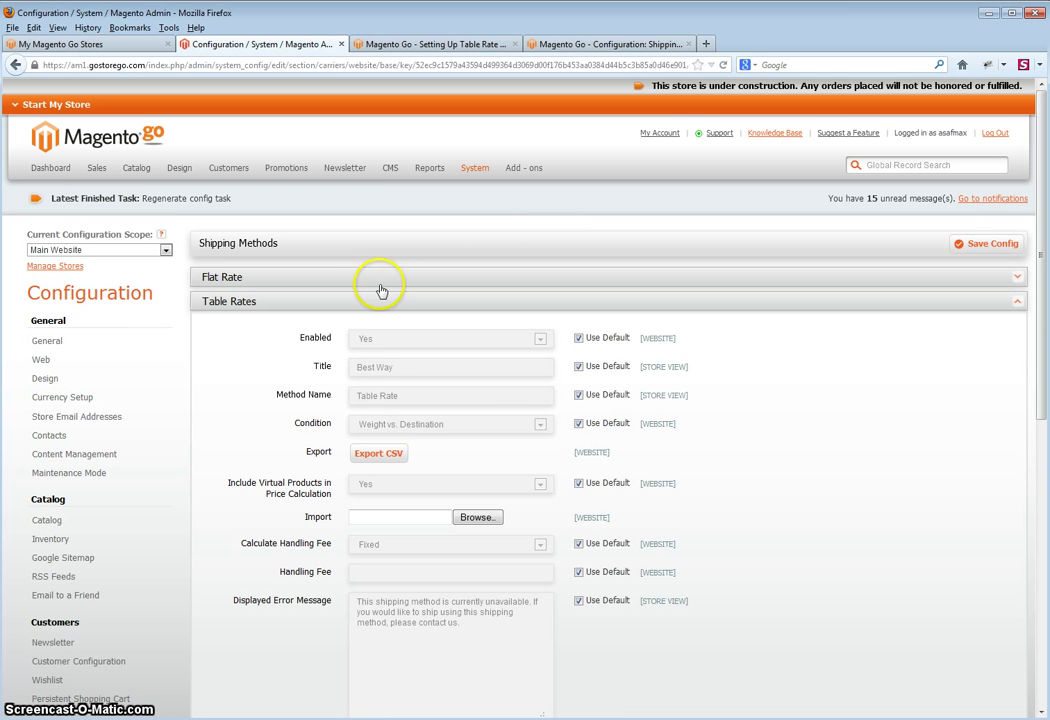
- Export the Table Rates as CSV and save tablerates.csv through Firefox's download dialog
left_click(399, 460)
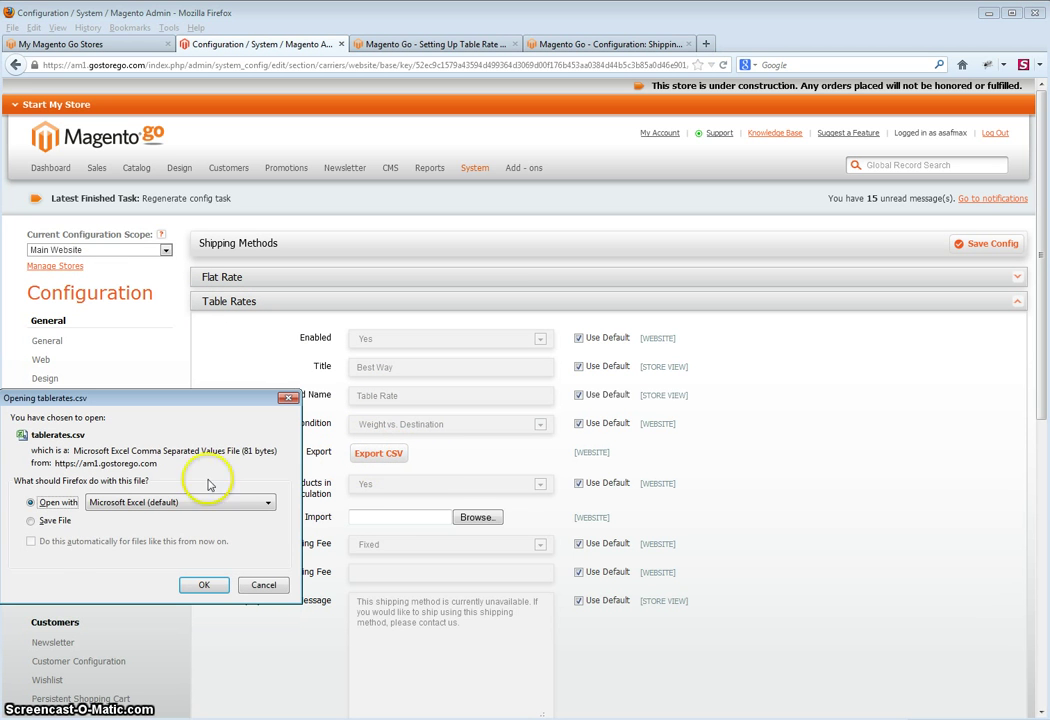
left_click(55, 521)
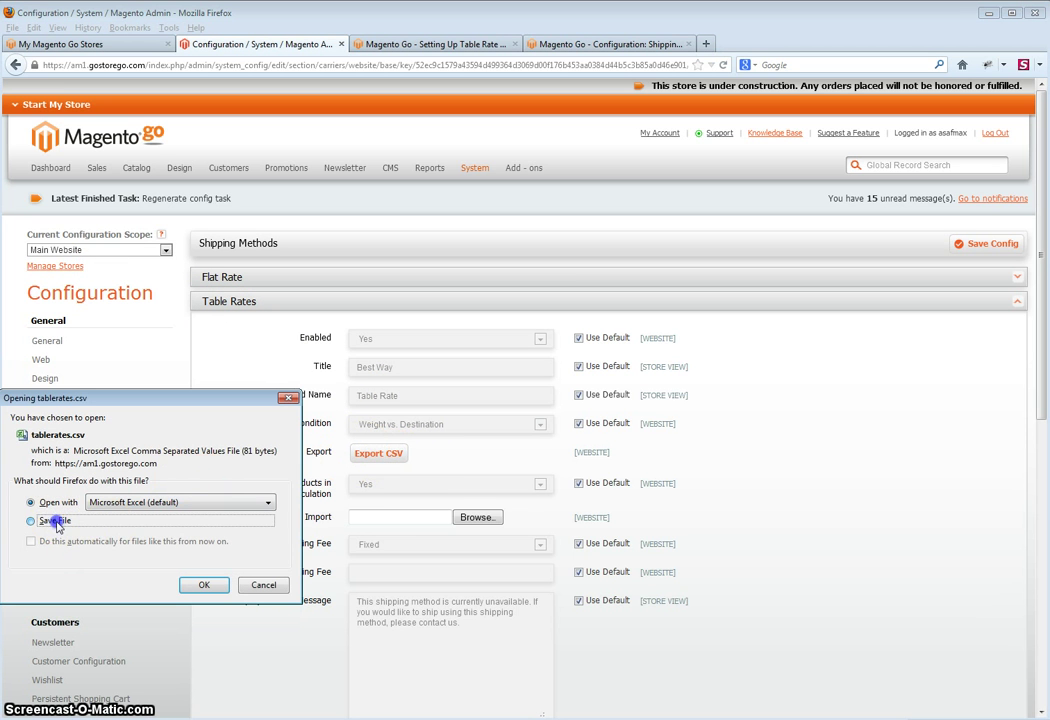
left_click(204, 585)
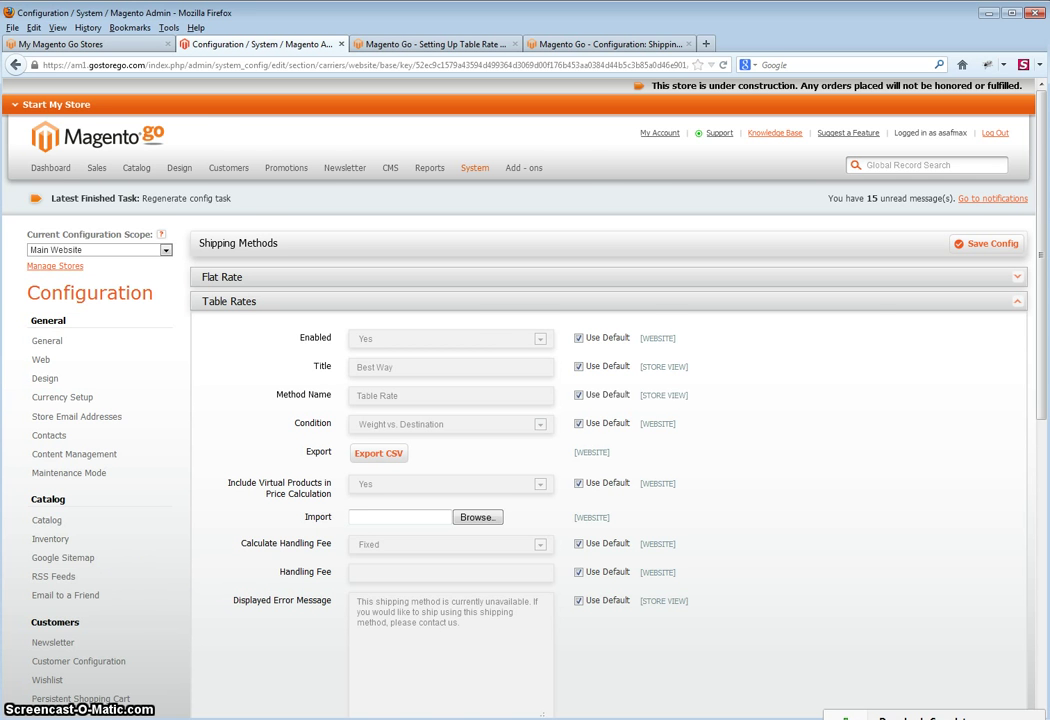
key("alt+Tab")
- Close catalog_product_20130115_194332.csv without saving and center the Downloads folder window
key("ctrl+w")
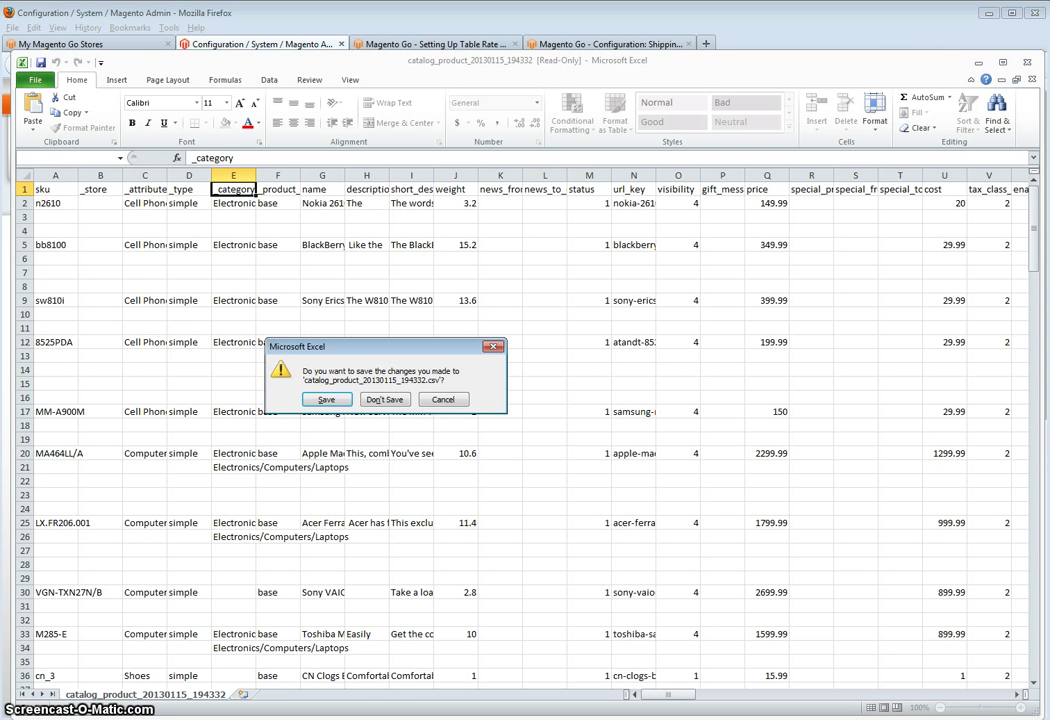
left_click(386, 400)
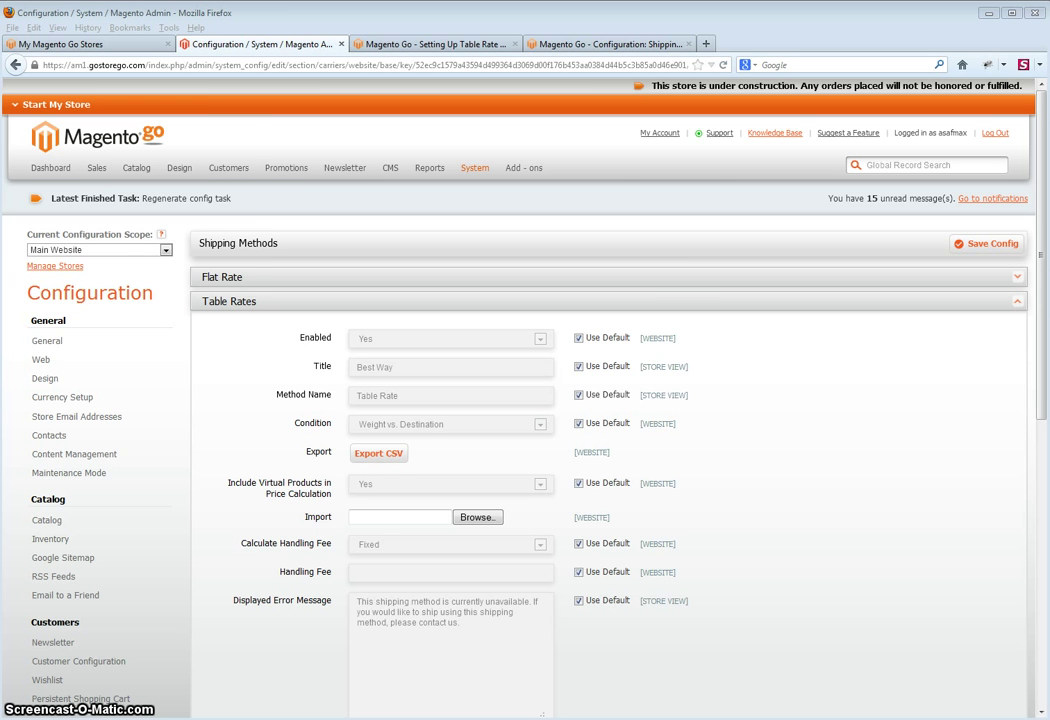
left_click_drag(89, 59, 574, 94)
- Open tablerates in Excel, select A1 then A2, and return to the Table Rate article
left_click(416, 197)
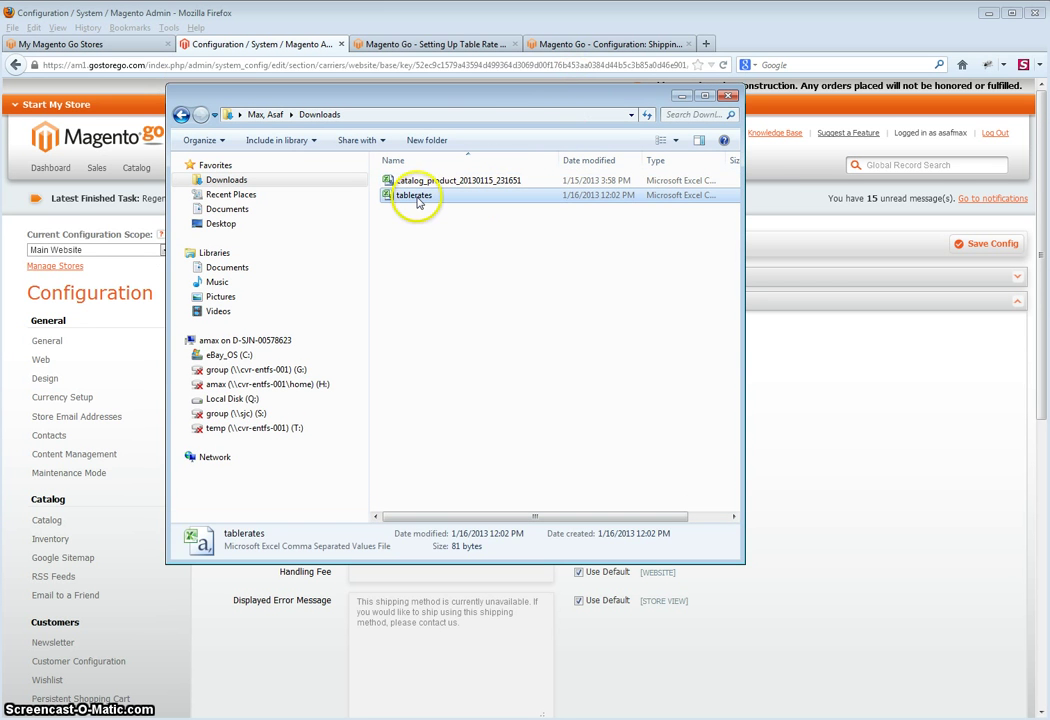
double_click(416, 197)
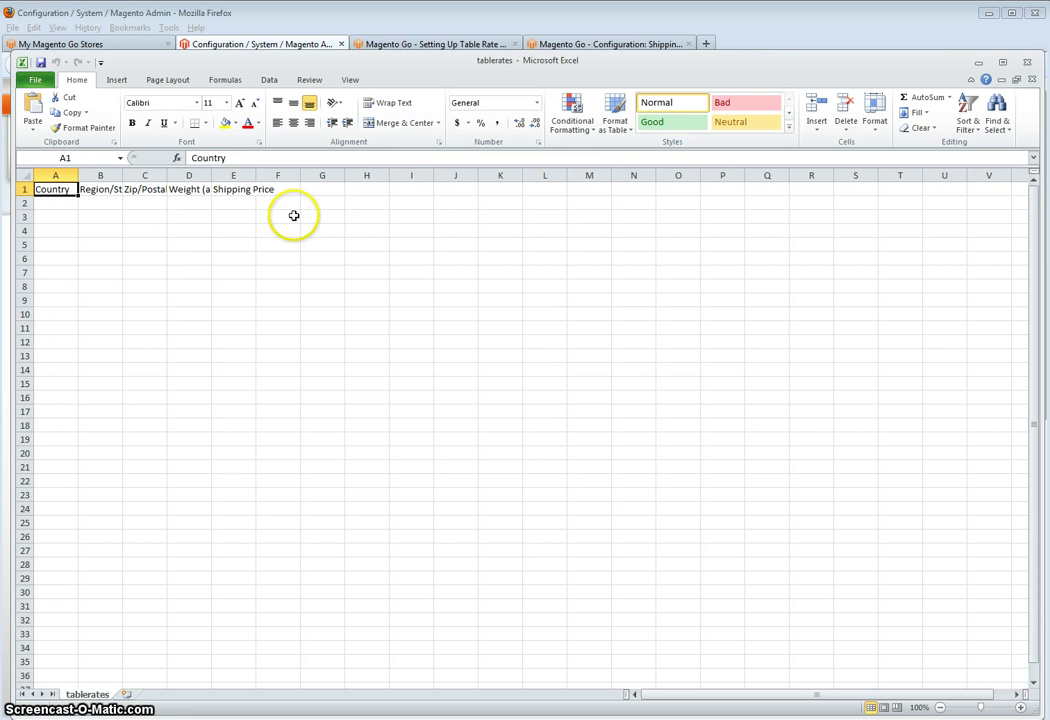
left_click(102, 258)
left_click(50, 189)
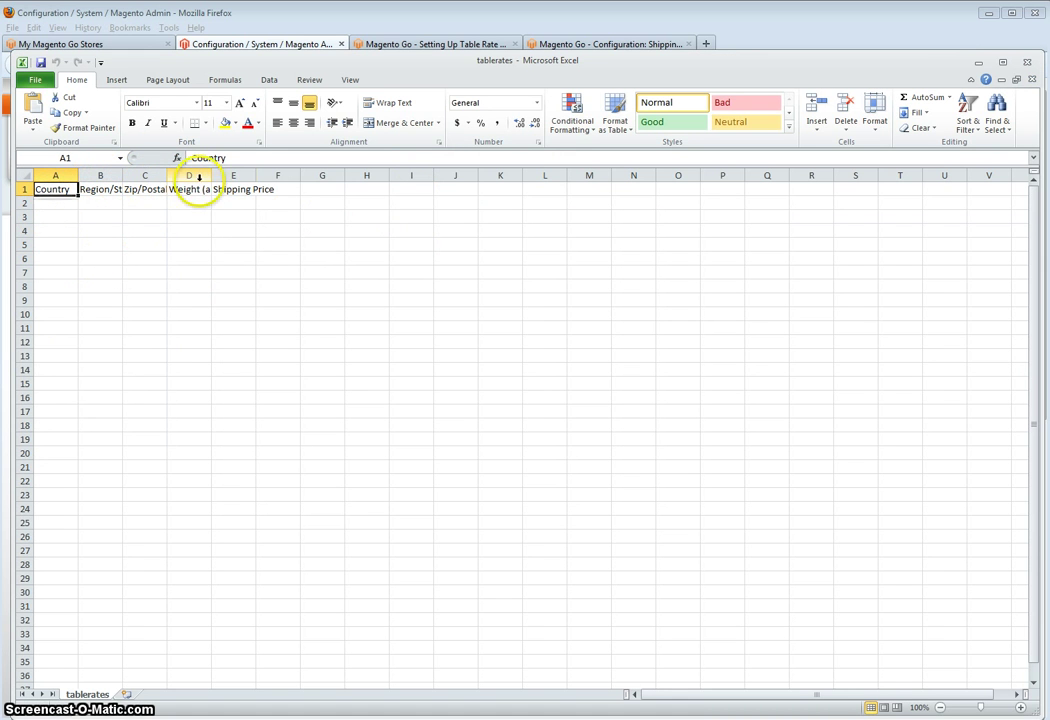
left_click(57, 205)
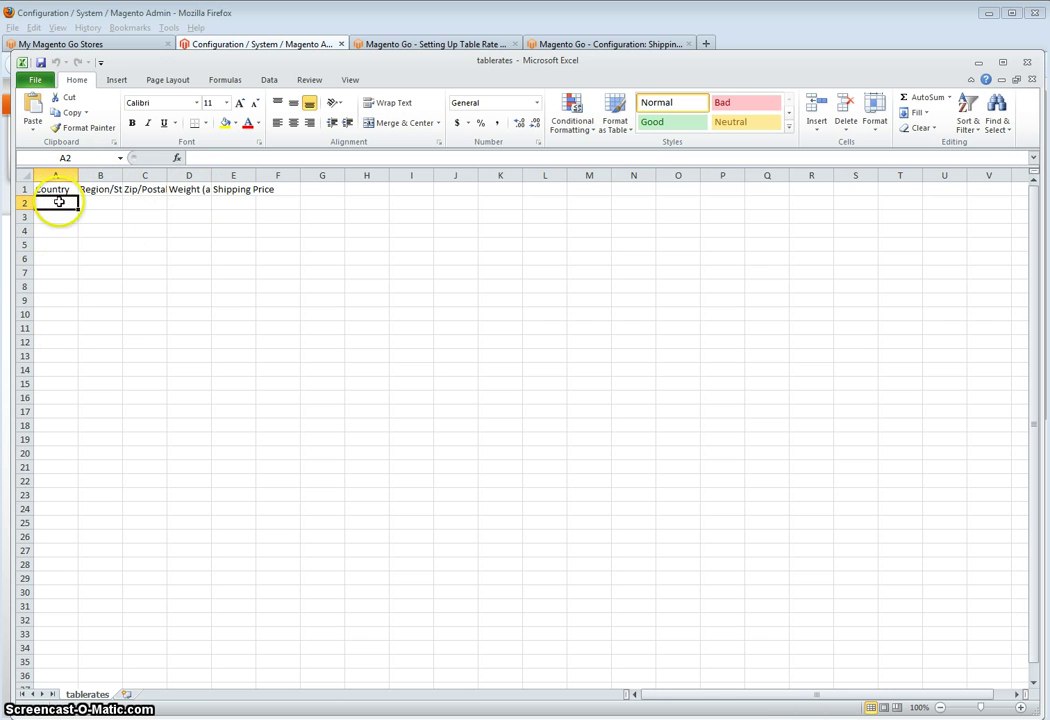
left_click(572, 44)
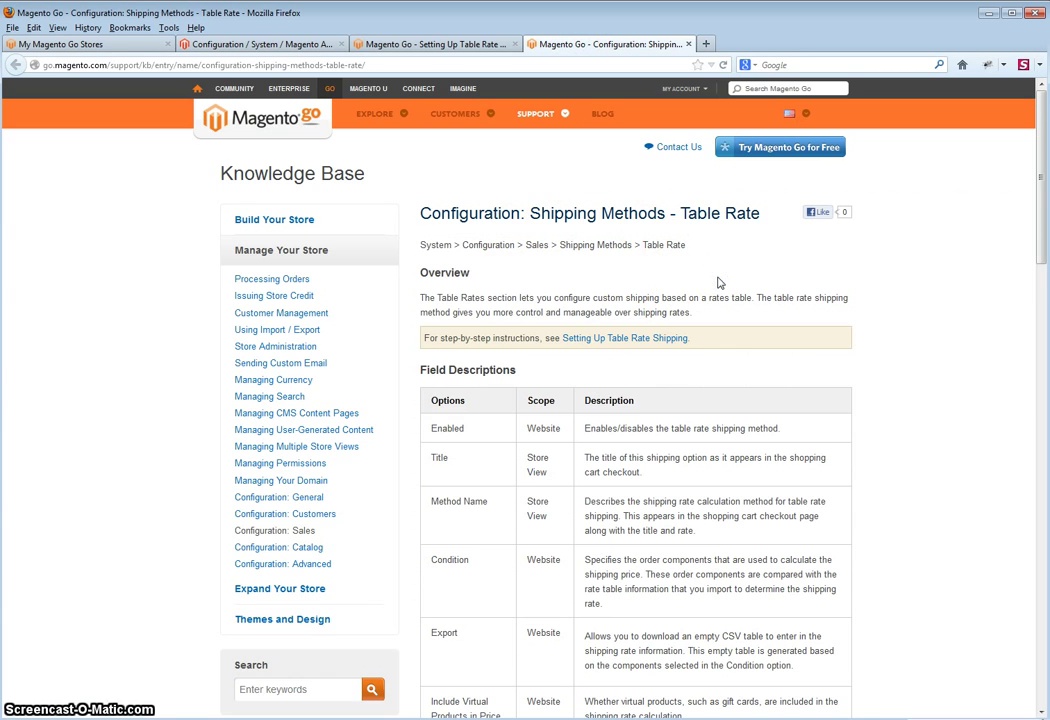
- Check the ISO 3166 two-letter country code list linked from the Import section, then return
scroll(717, 310, "down", 6)
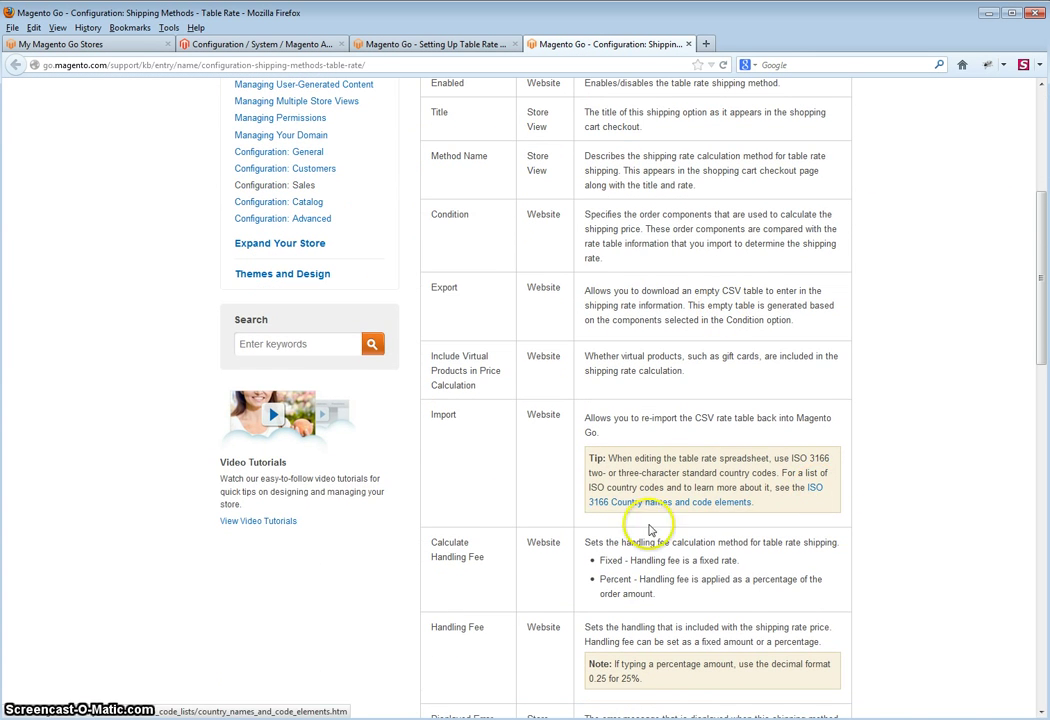
left_click(619, 509)
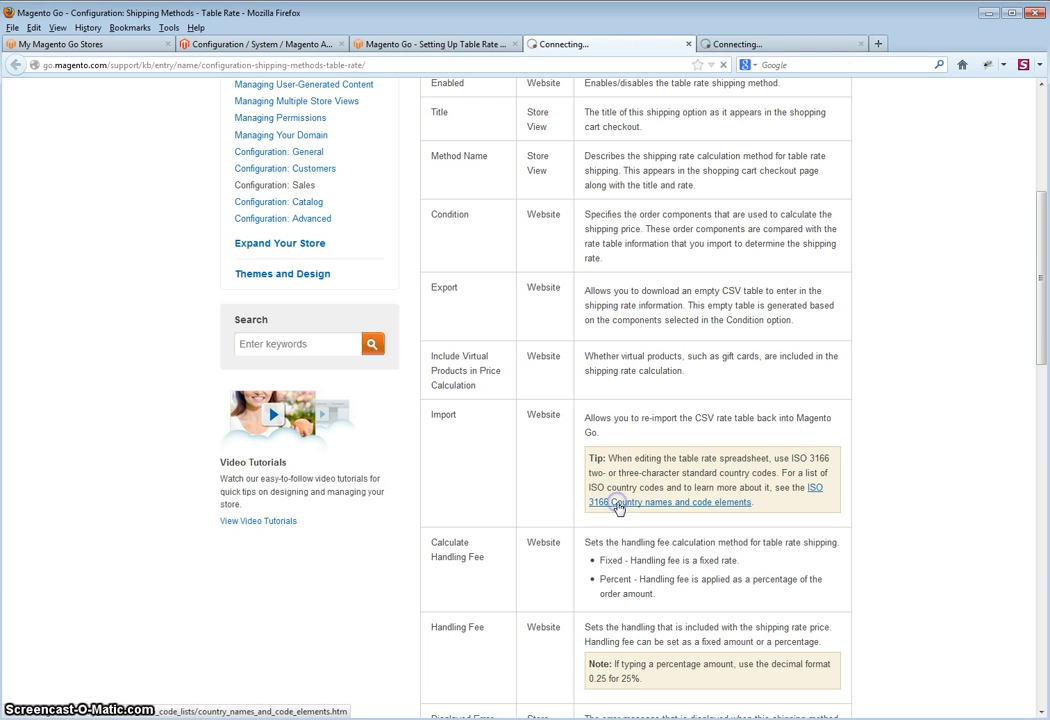
left_click(744, 40)
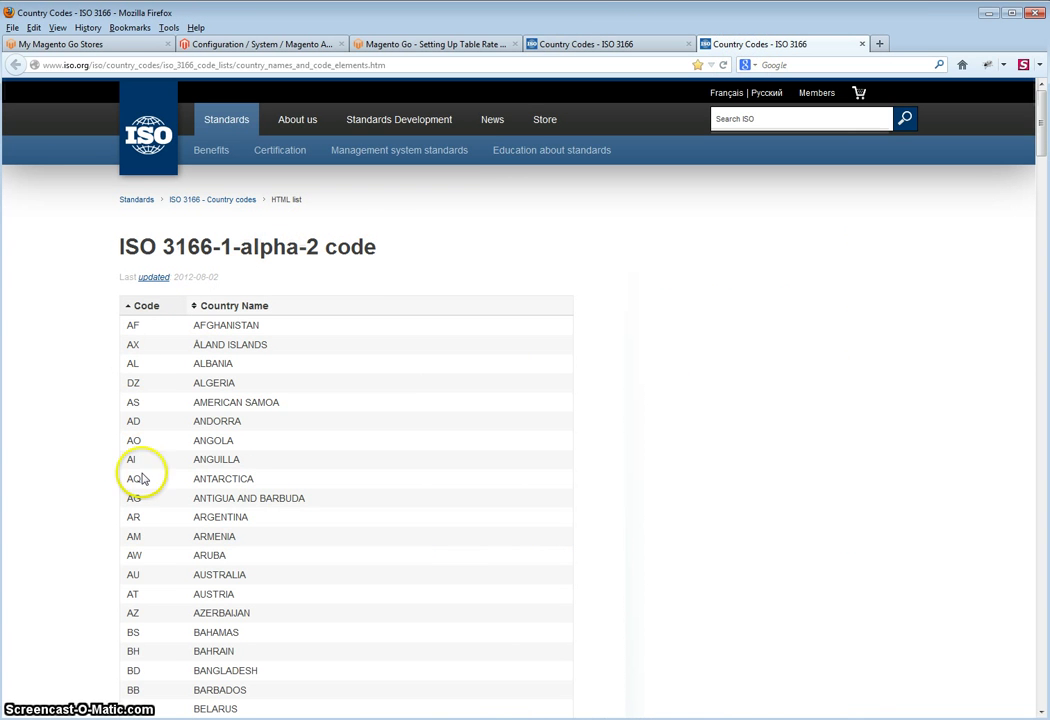
left_click(712, 307)
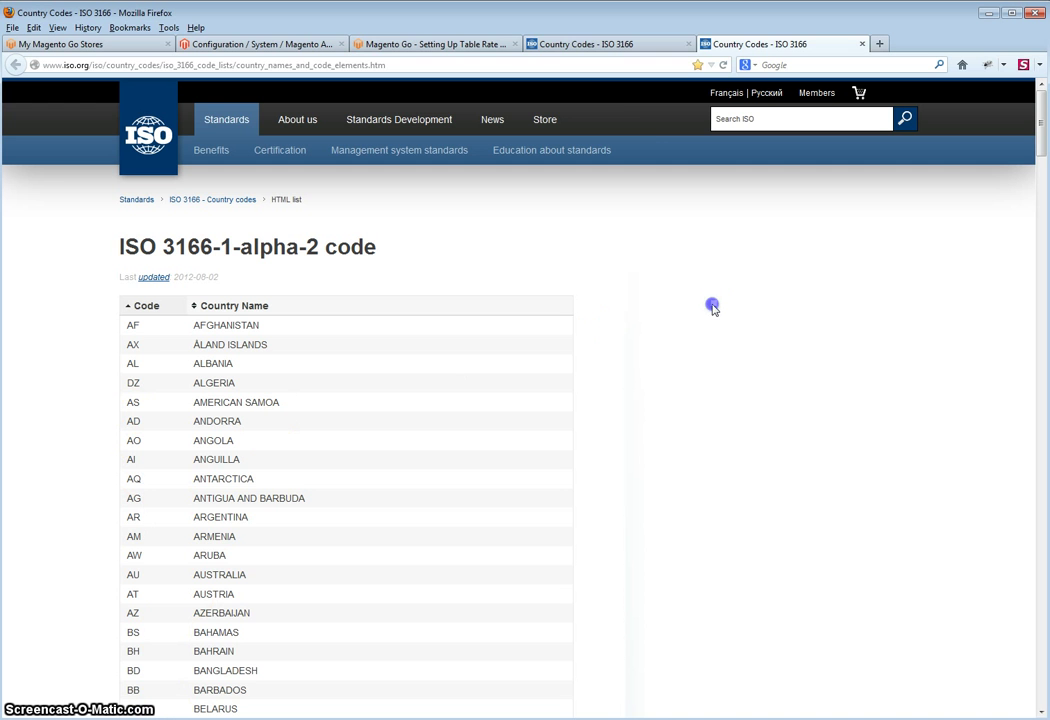
left_click(577, 45)
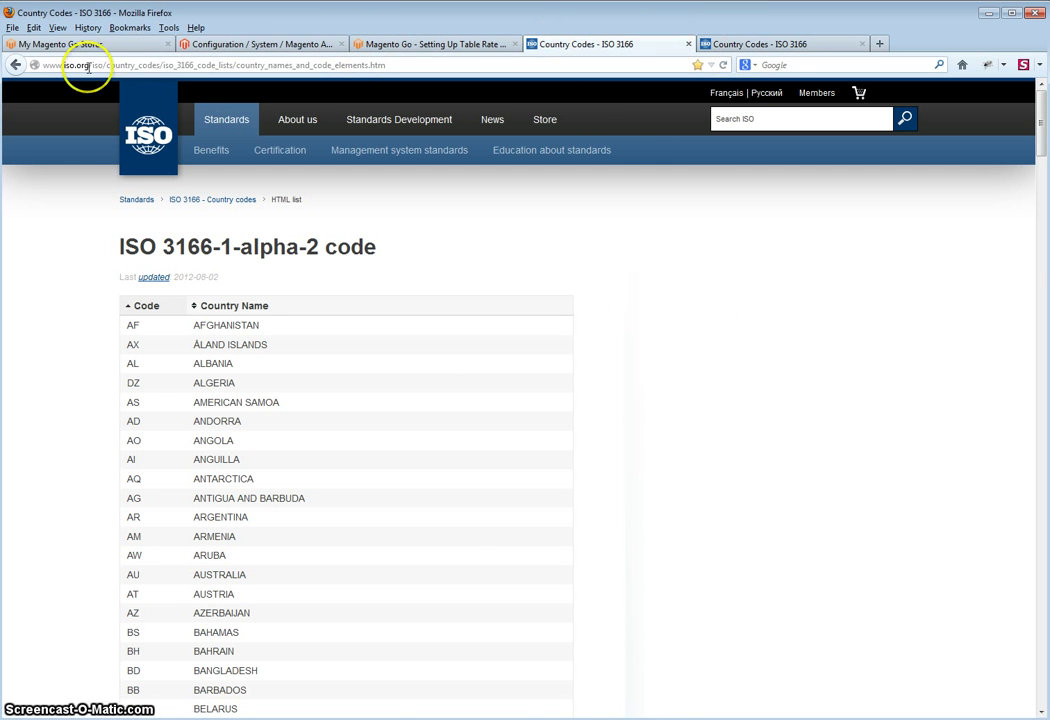
left_click(22, 66)
left_click(450, 45)
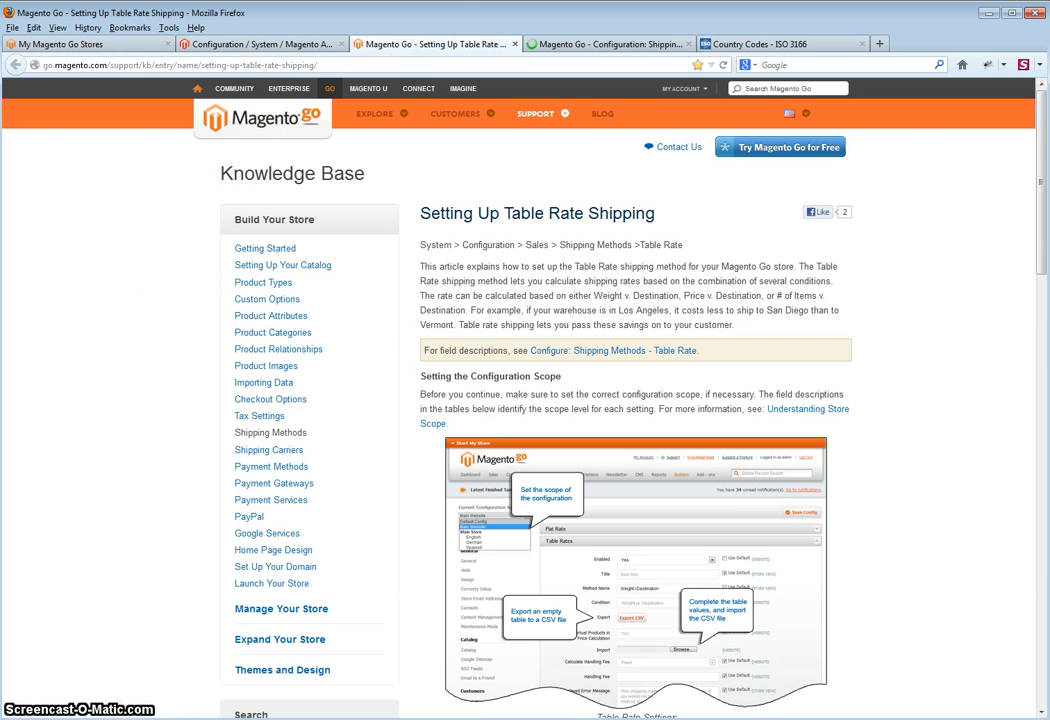
- Enter CA as country and BC as region in row 2, widening columns B and C
key("alt+Tab")
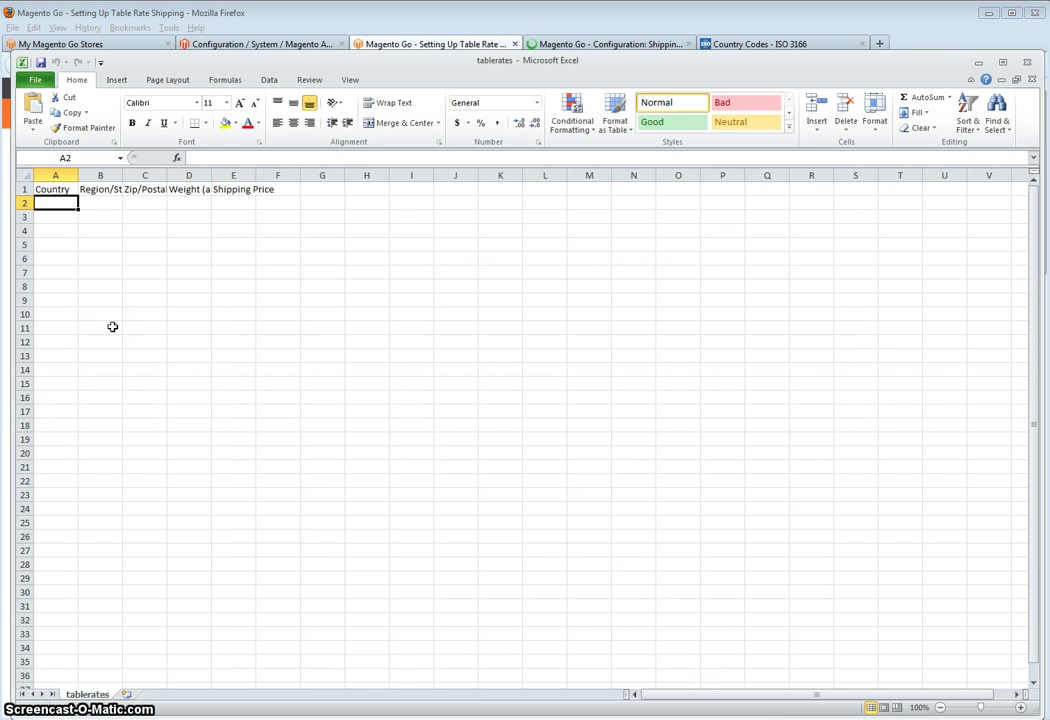
type("CA")
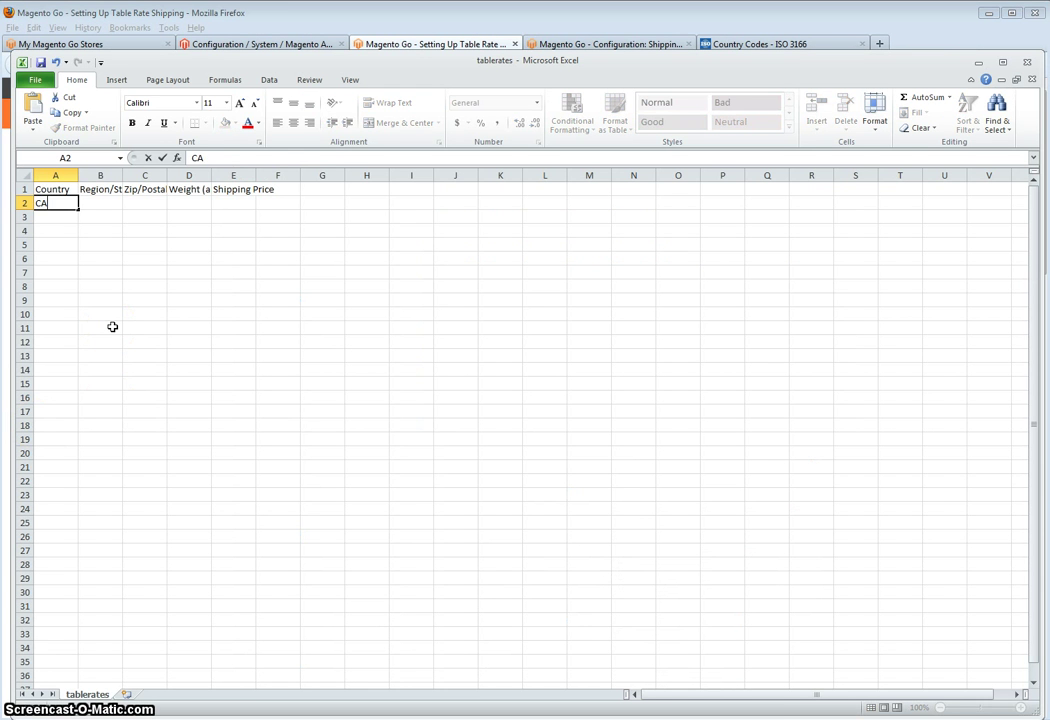
key("Tab")
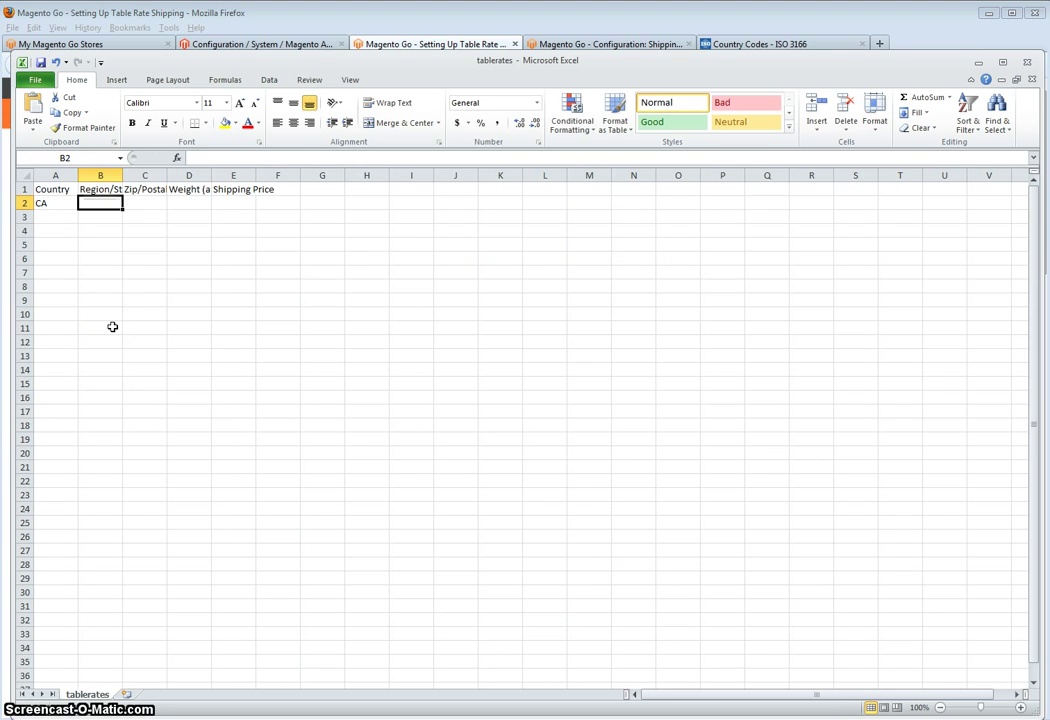
double_click(122, 176)
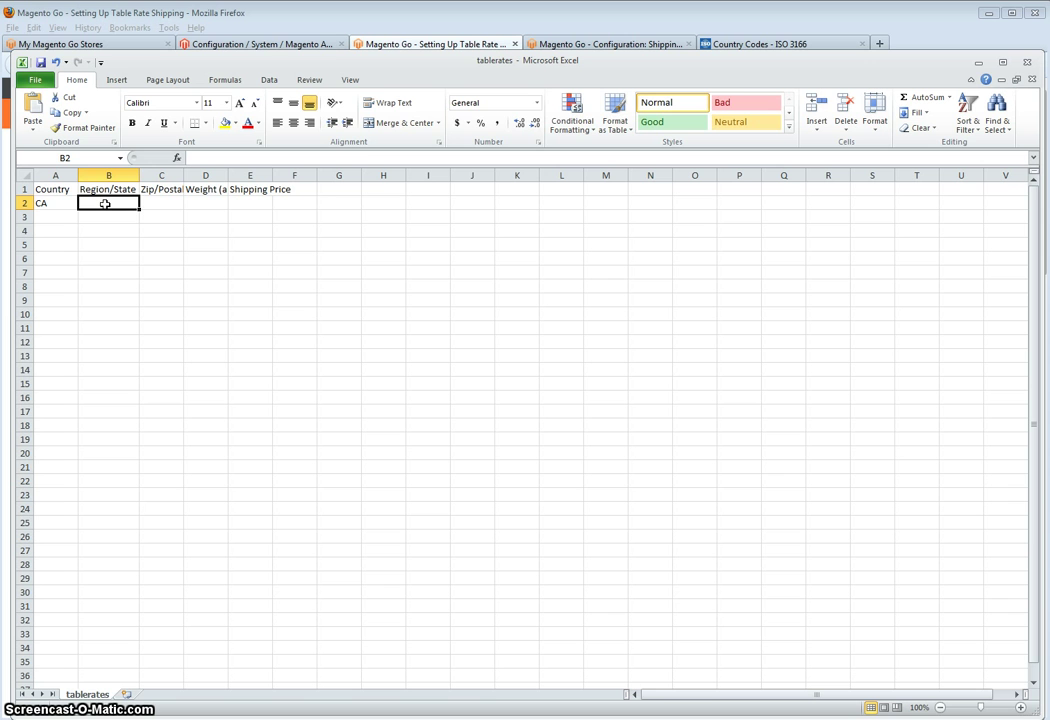
type("B")
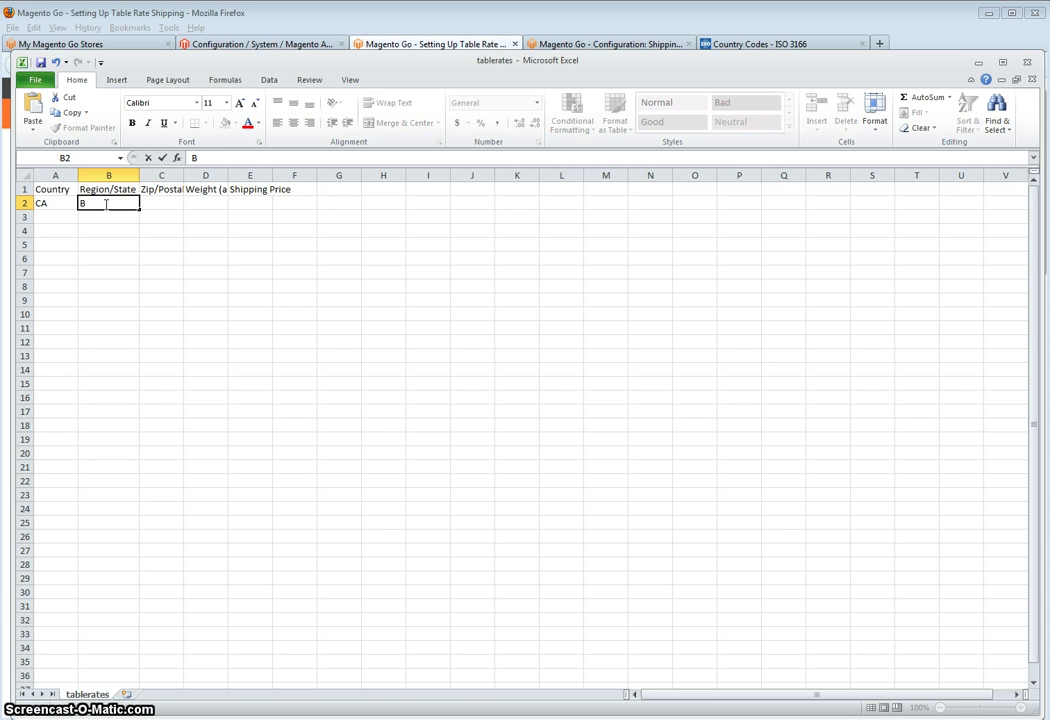
type("C")
key("Tab")
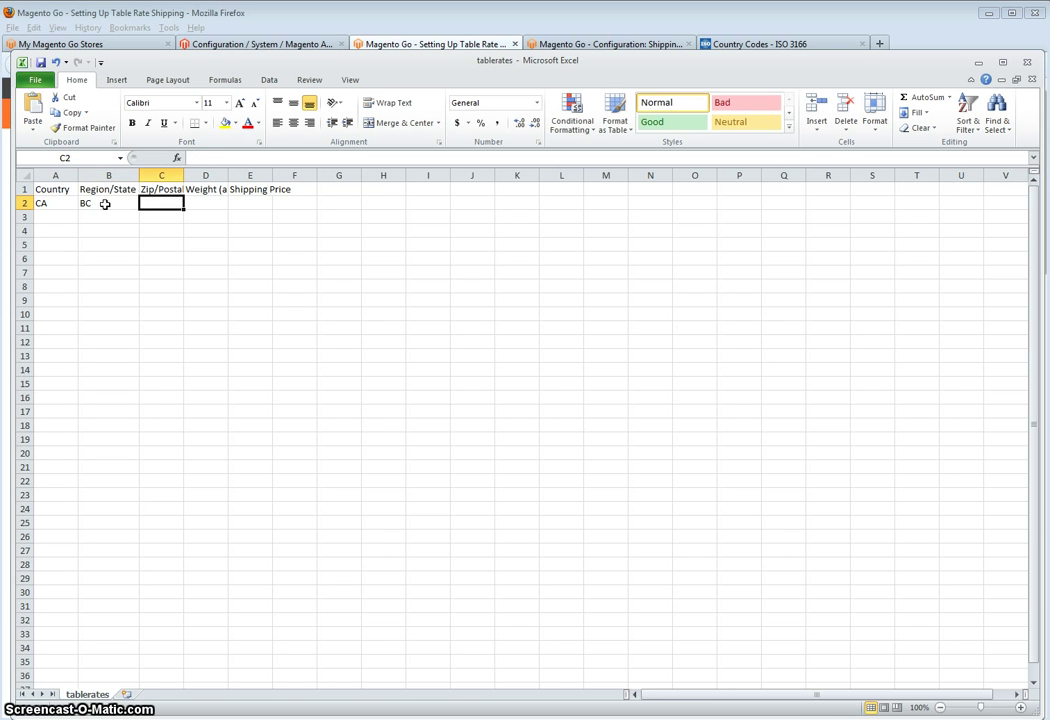
left_click_drag(183, 176, 213, 176)
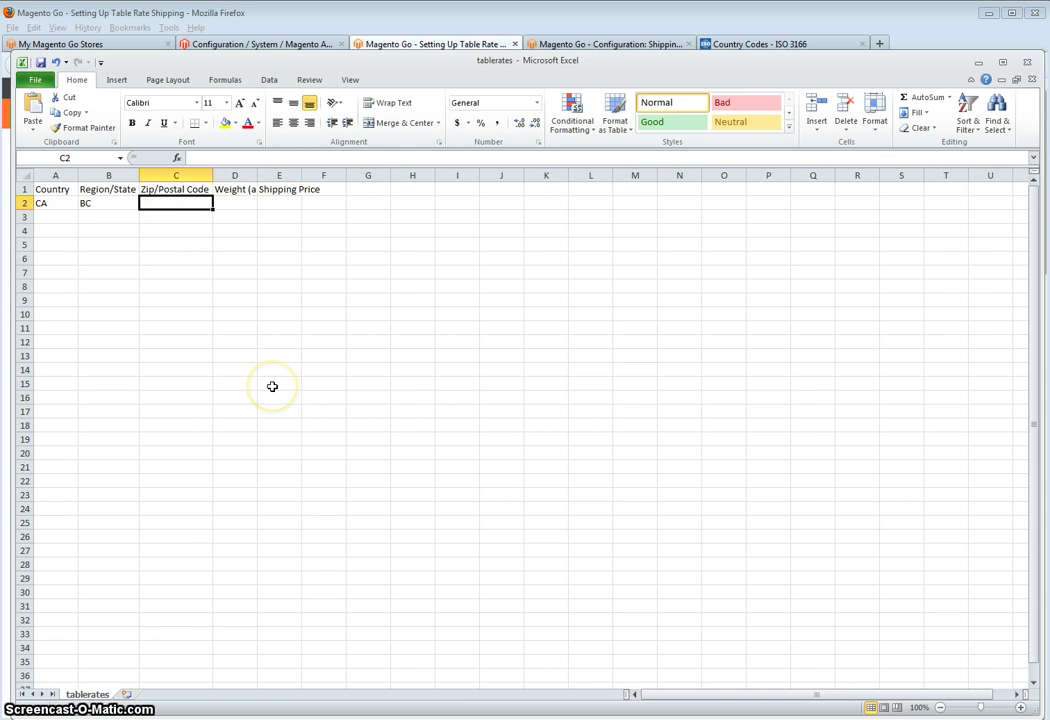
- Put the * wildcard in both the postcode cell C2 and region cell B2
type("*")
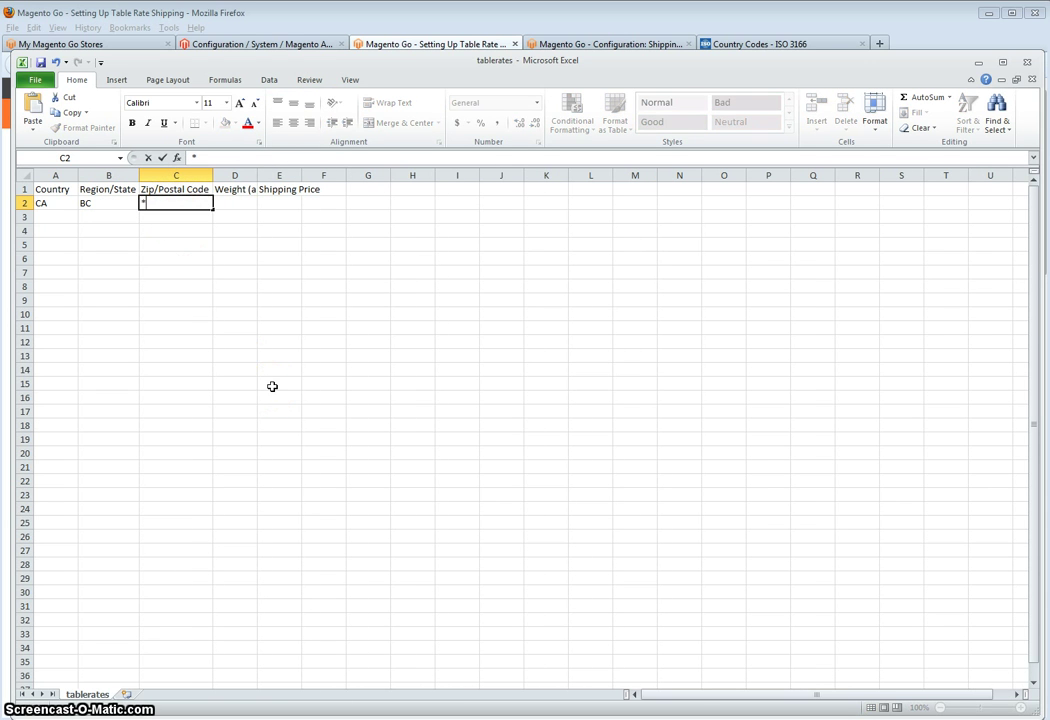
key("Left")
key("Right")
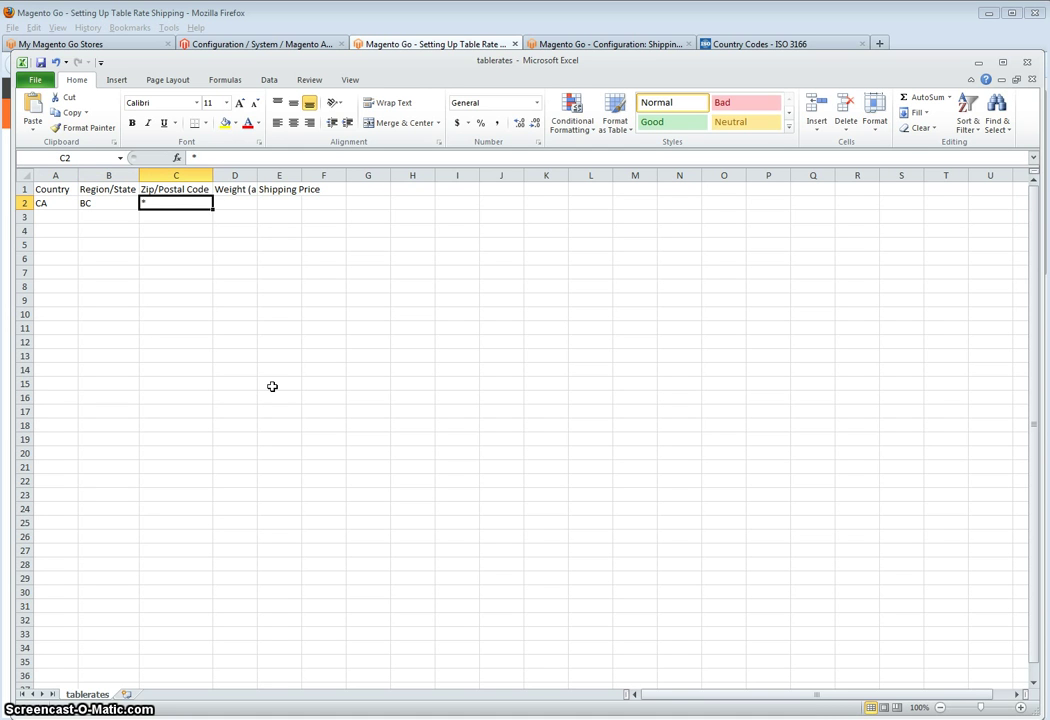
key("Left")
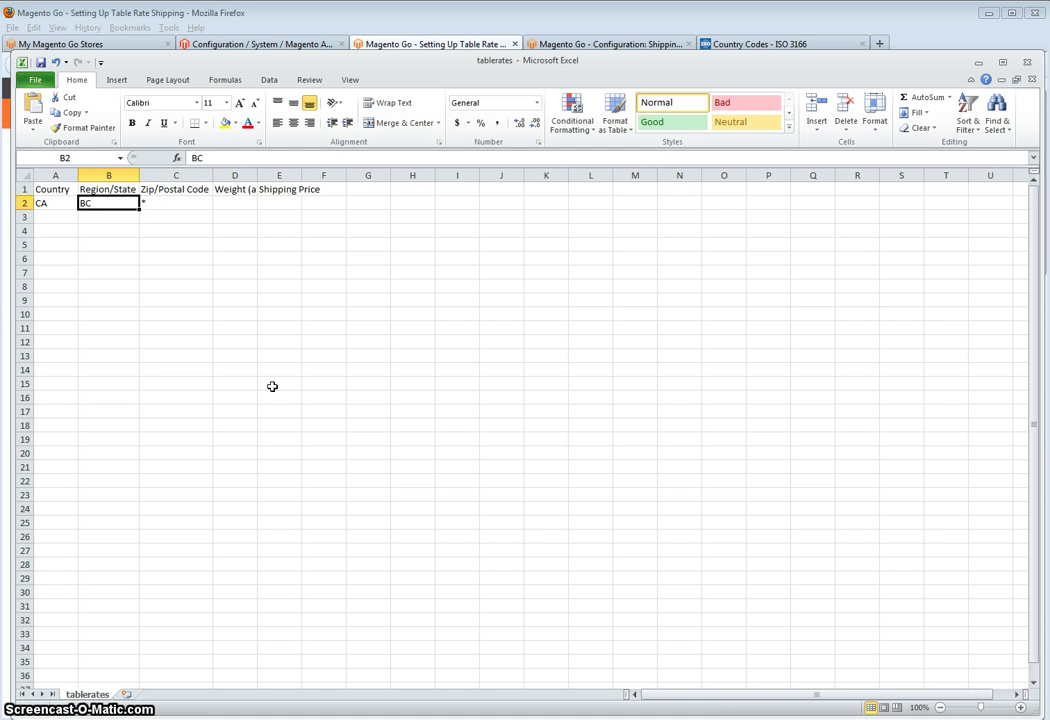
key("Down")
key("Up")
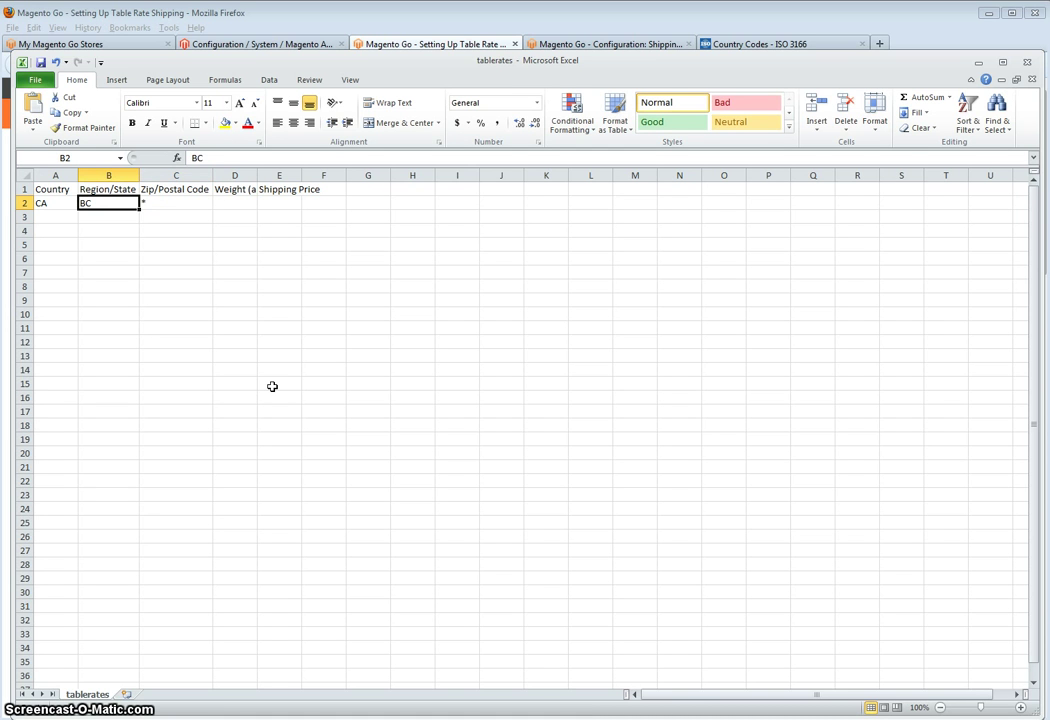
type("*")
key("Return")
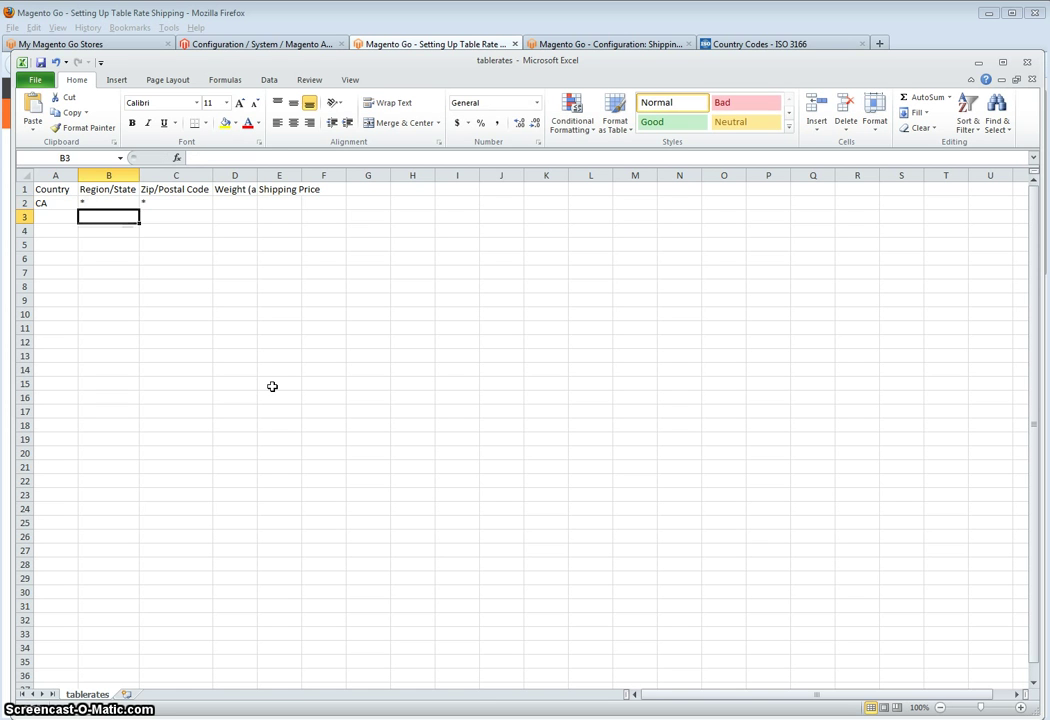
- Widen column D and enter weight 0 and shipping price 1 in row 2
key("Up")
key("Right")
key("Right")
key("Up")
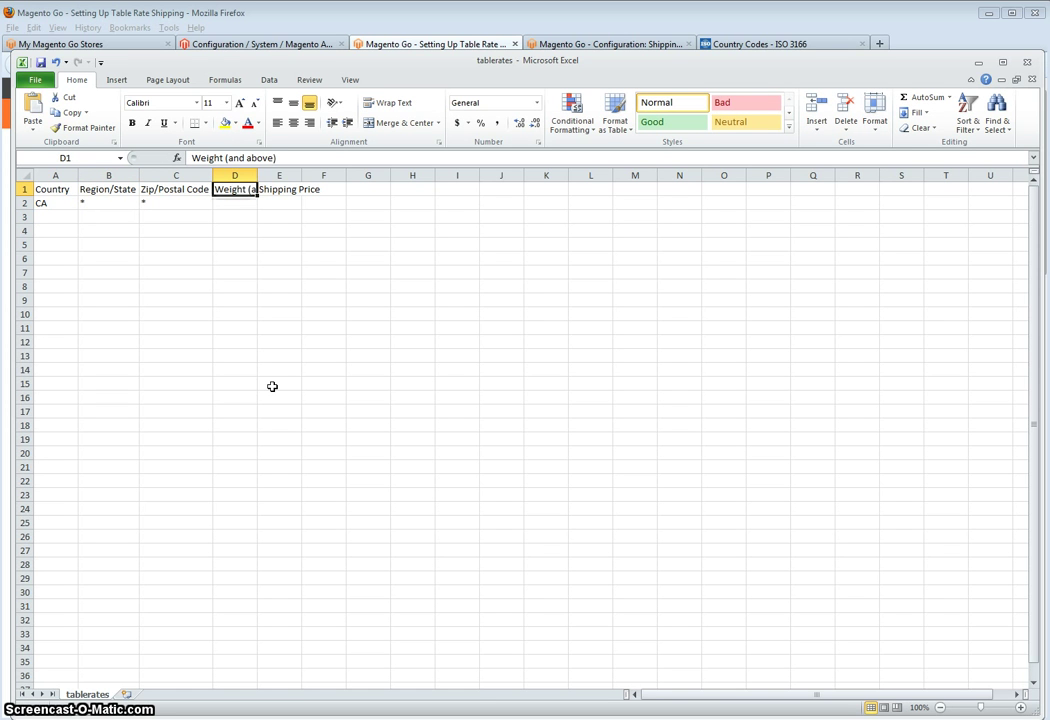
double_click(257, 175)
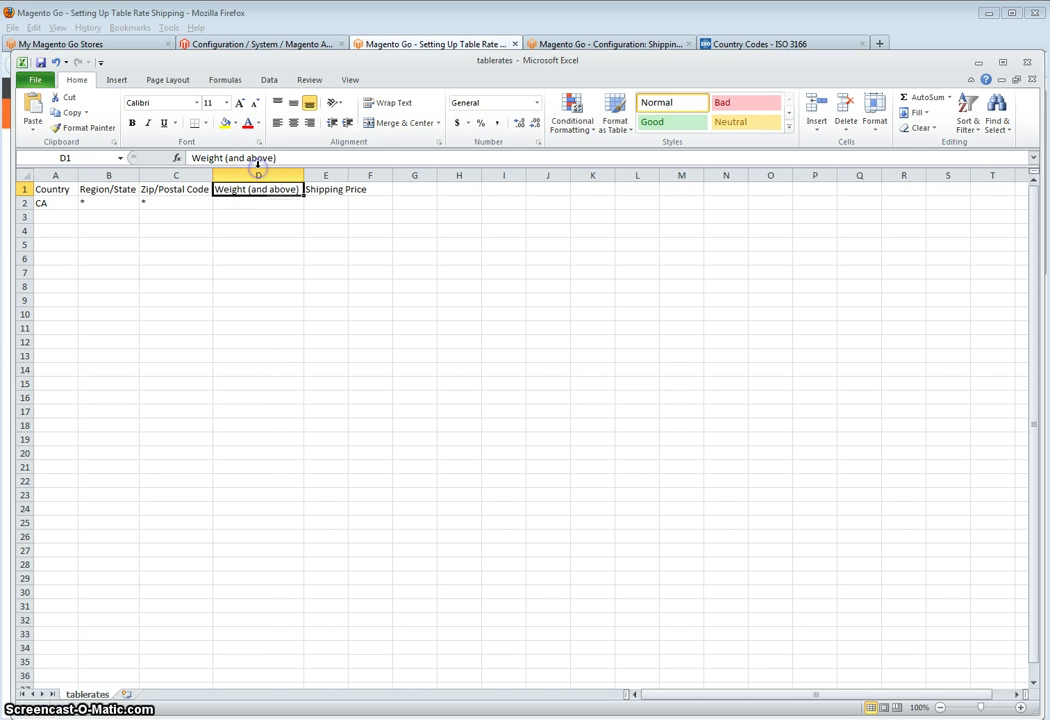
left_click(255, 207)
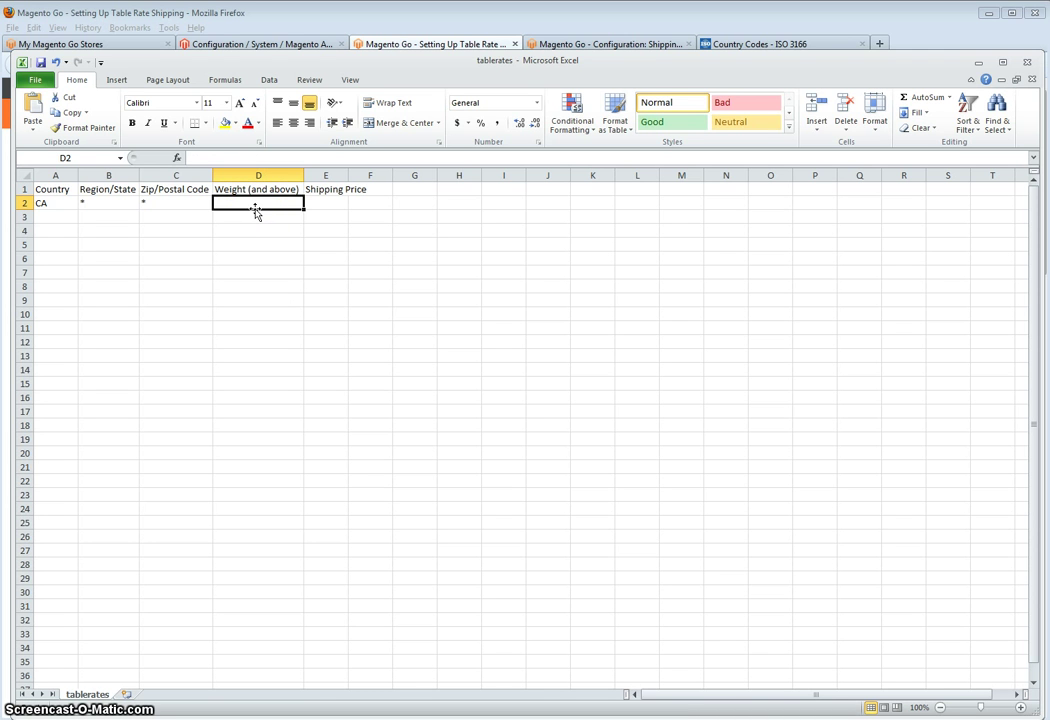
type("0")
key("Tab")
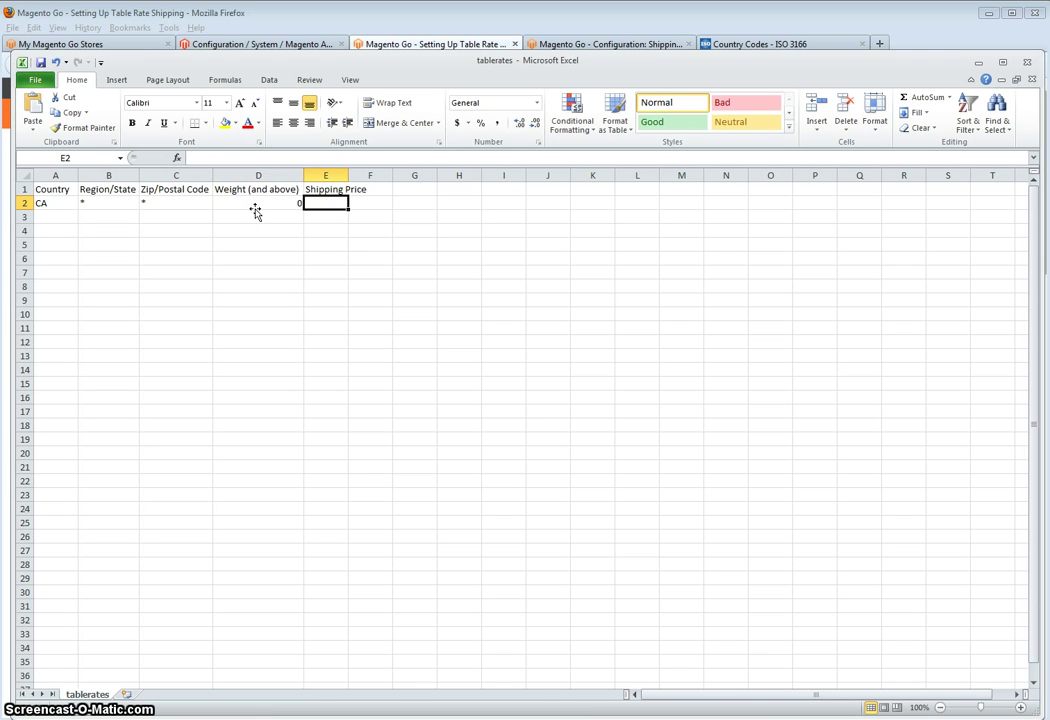
left_click(255, 208)
key("Tab")
type("1")
key("Return")
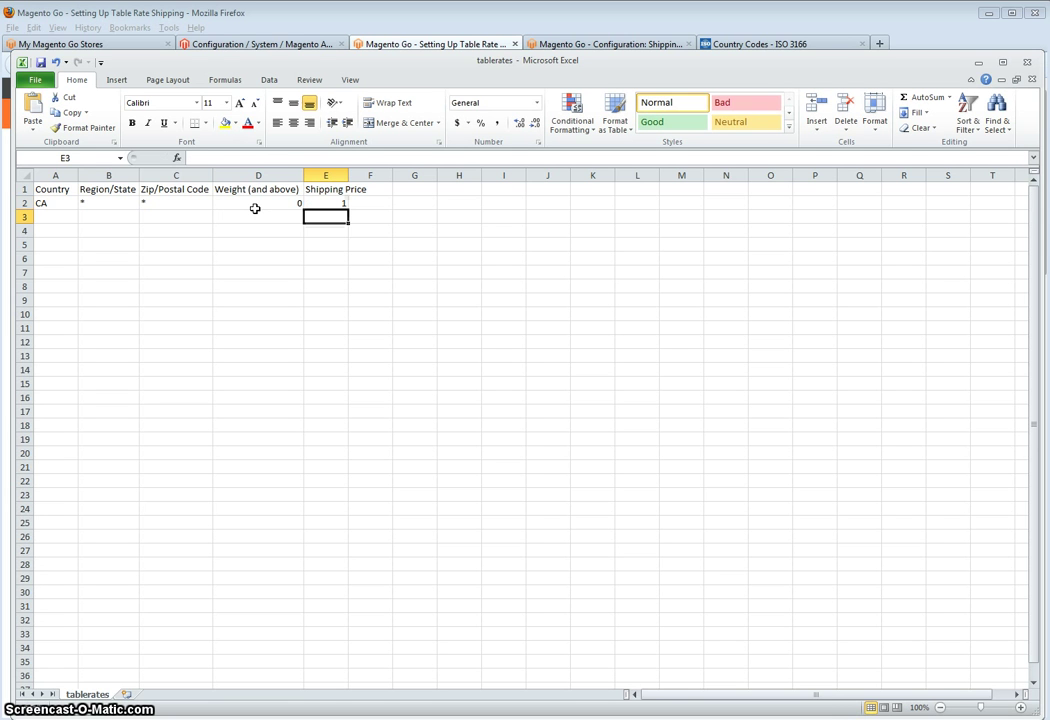
key("Left")
key("Left")
key("Left")
key("Left")
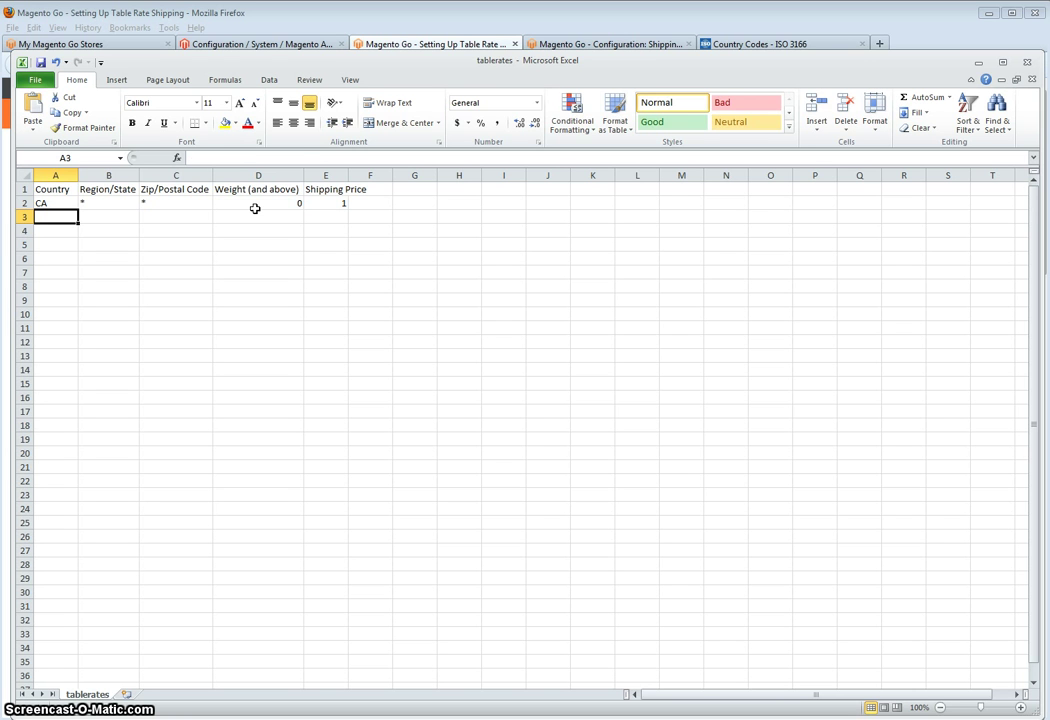
- Enter CA in A3, set region BC in B2 and B3, and * postcode in C3
type("CA")
key("Tab")
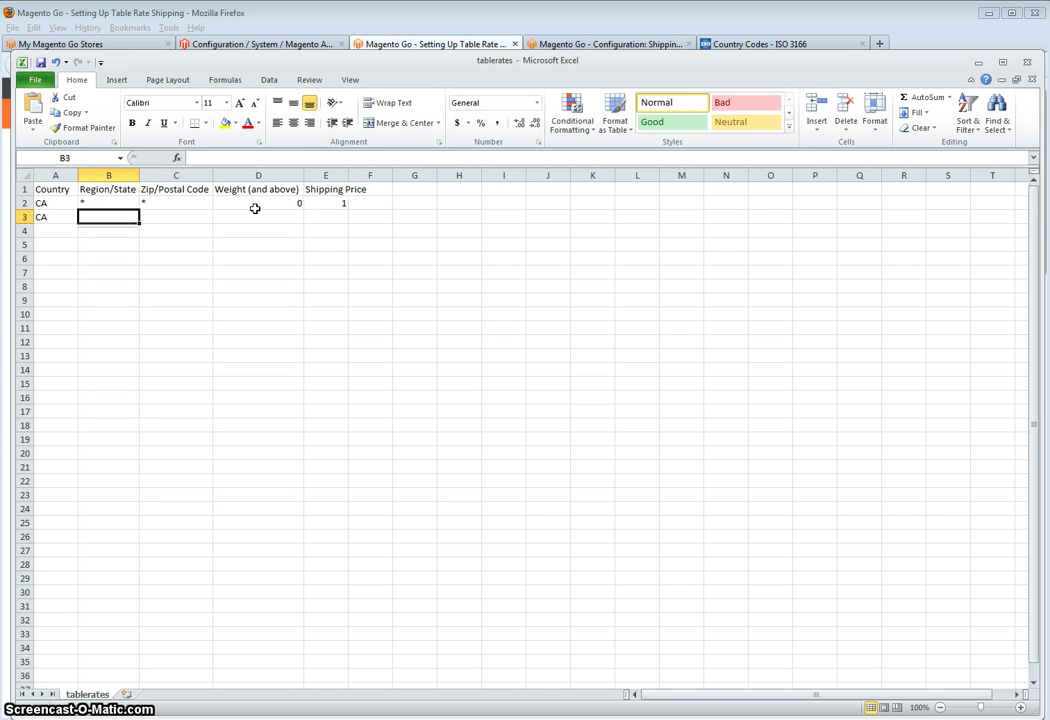
type("*")
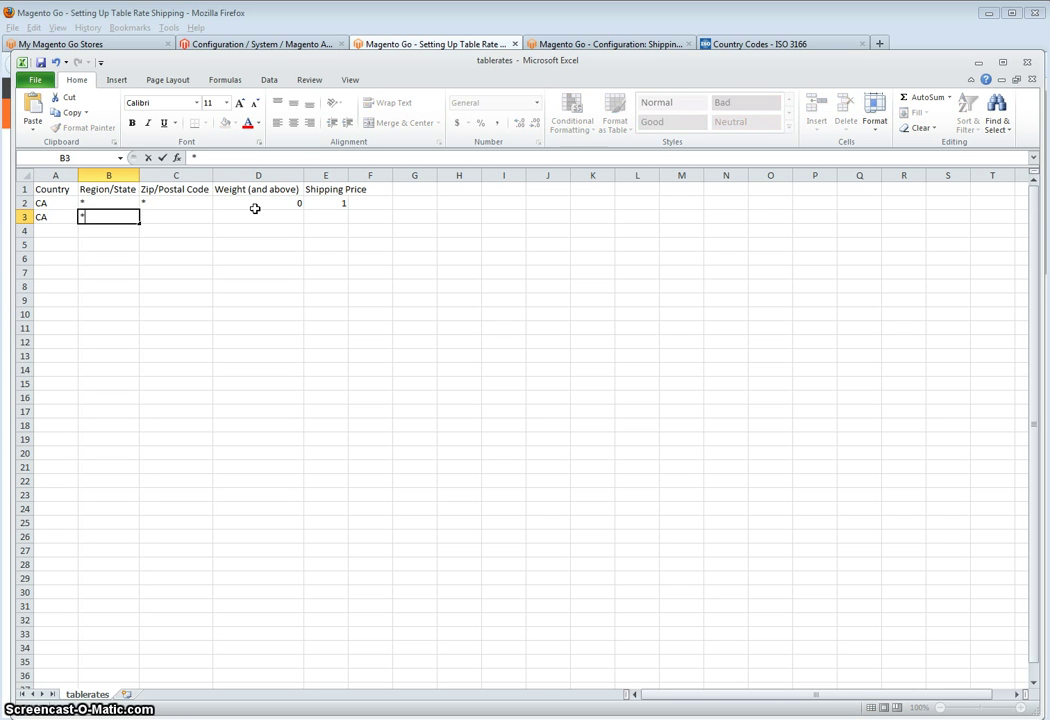
key("Up")
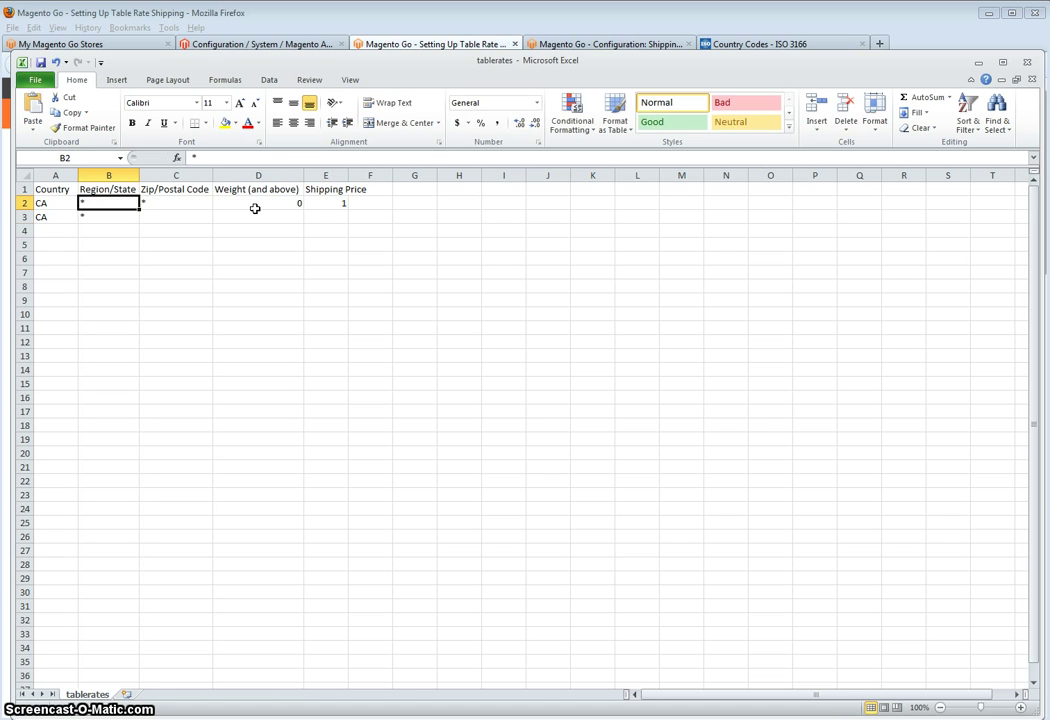
type("BC")
key("Return")
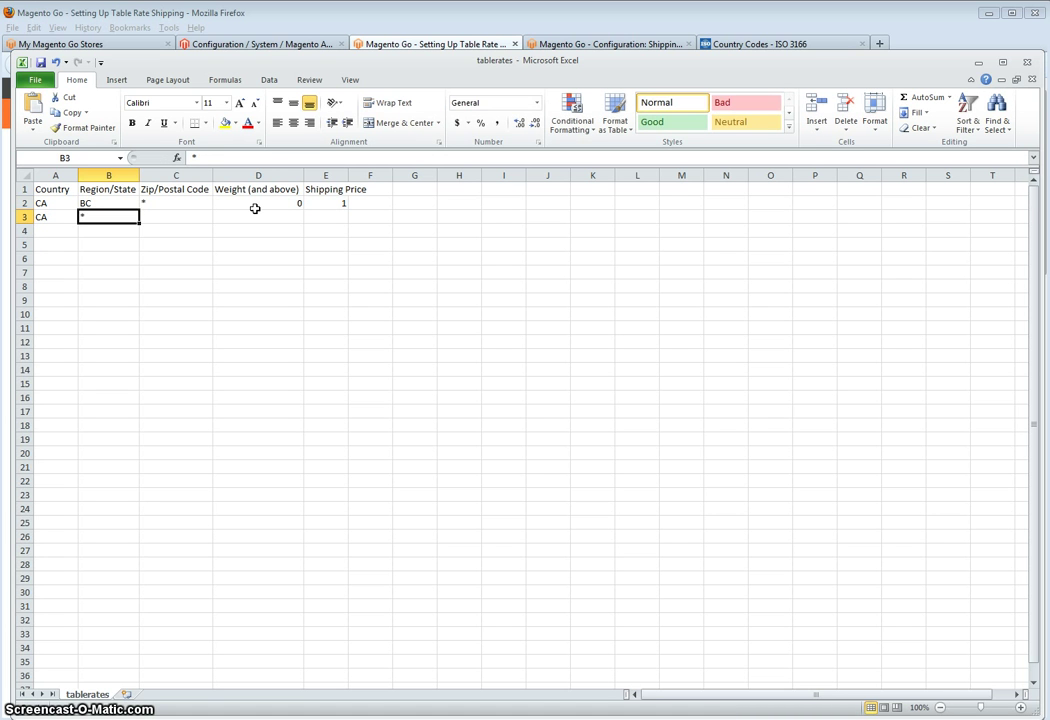
type("BC")
key("Tab")
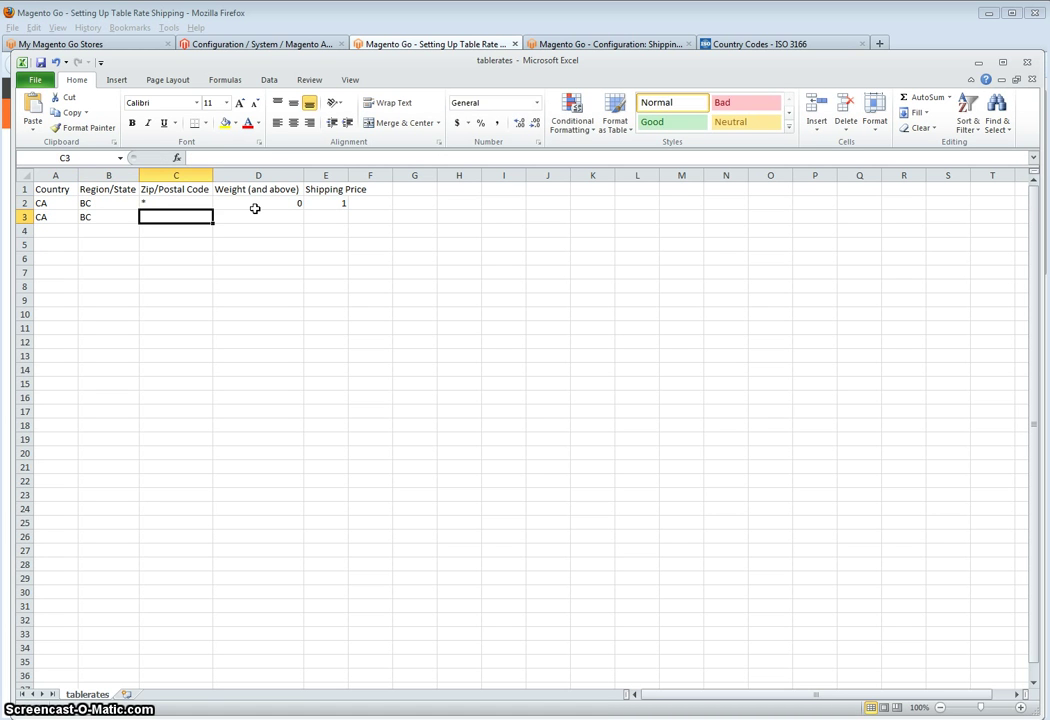
type("*")
key("Return")
key("Left")
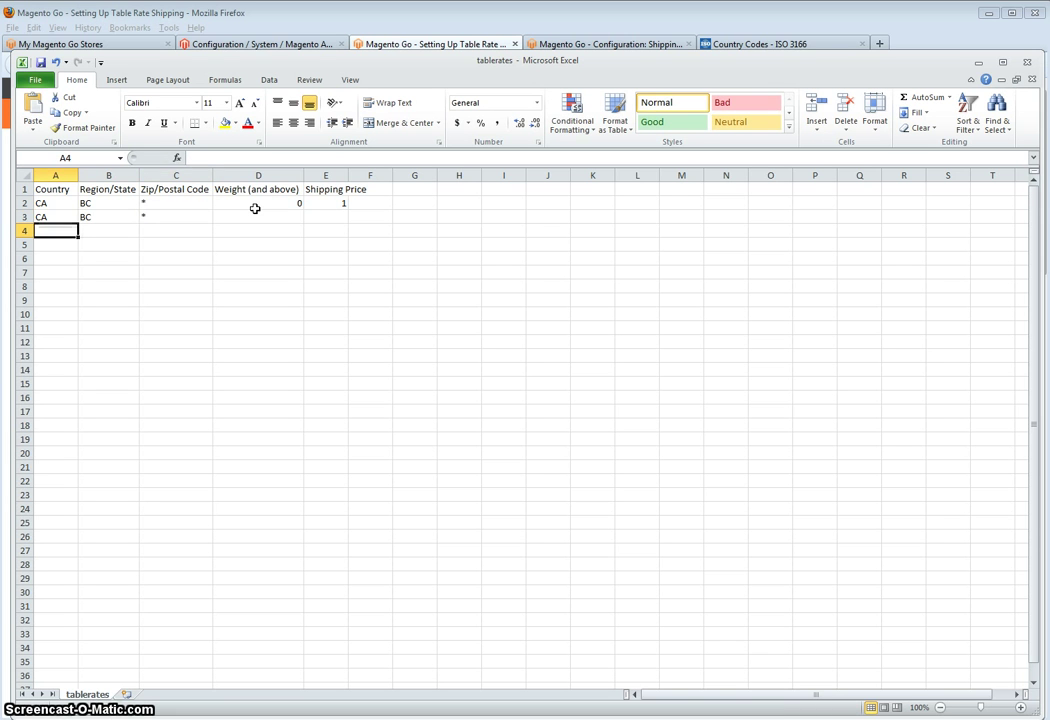
key("Right")
key("Right")
key("Right")
- Enter weight 5 and shipping price 10 in row 3
left_click(256, 214)
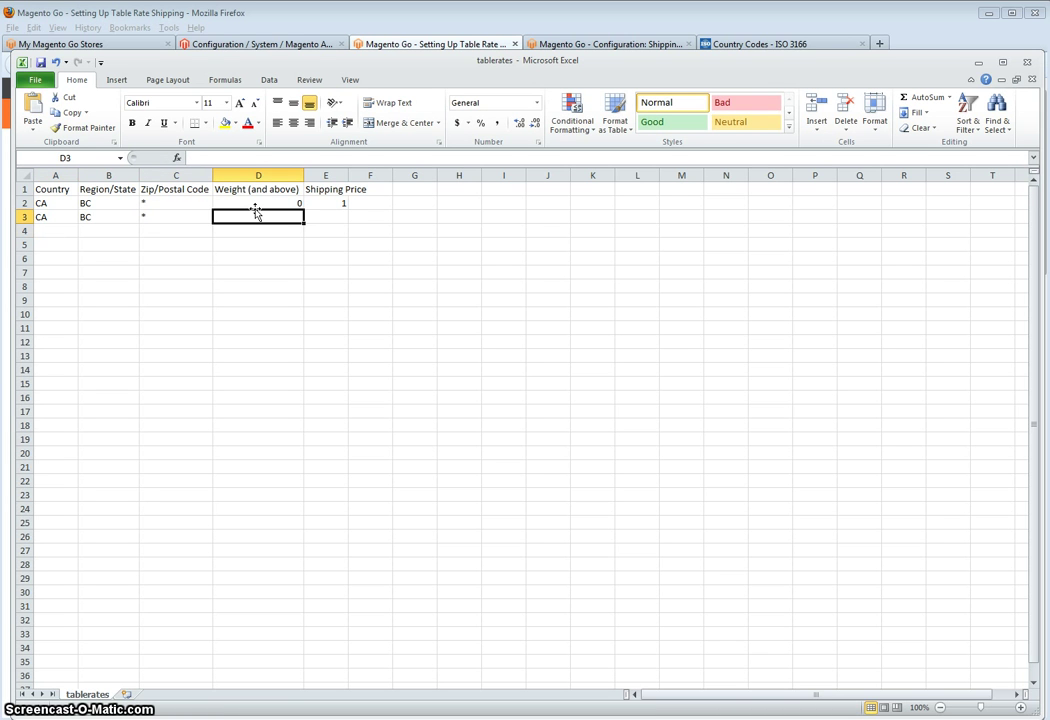
type("5")
key("Tab")
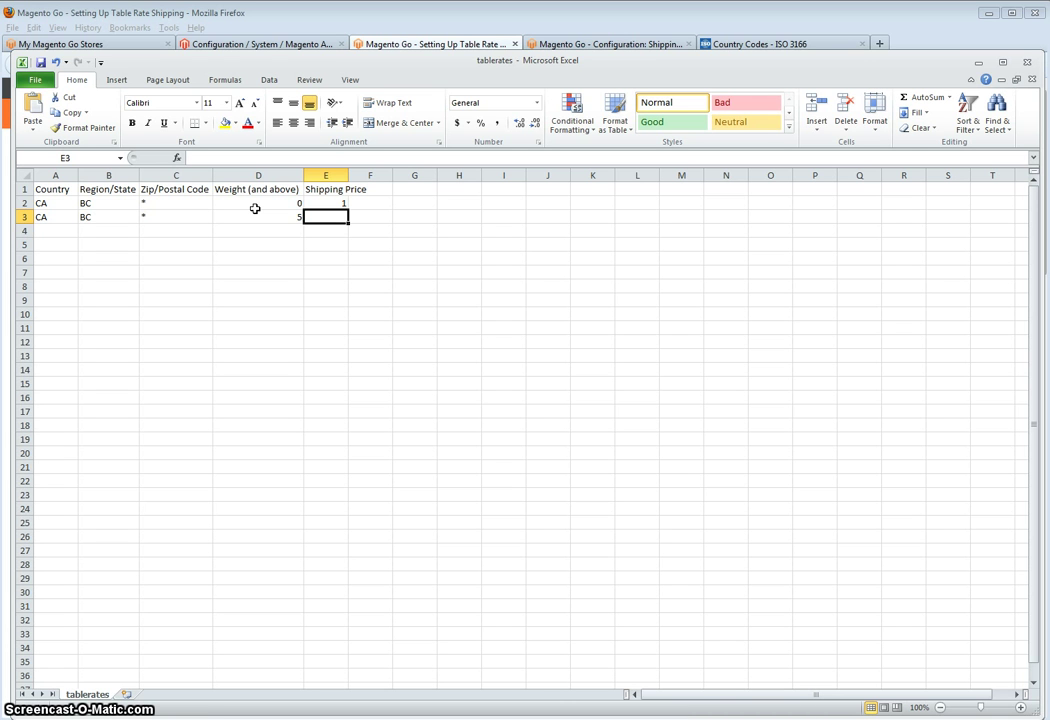
type("10")
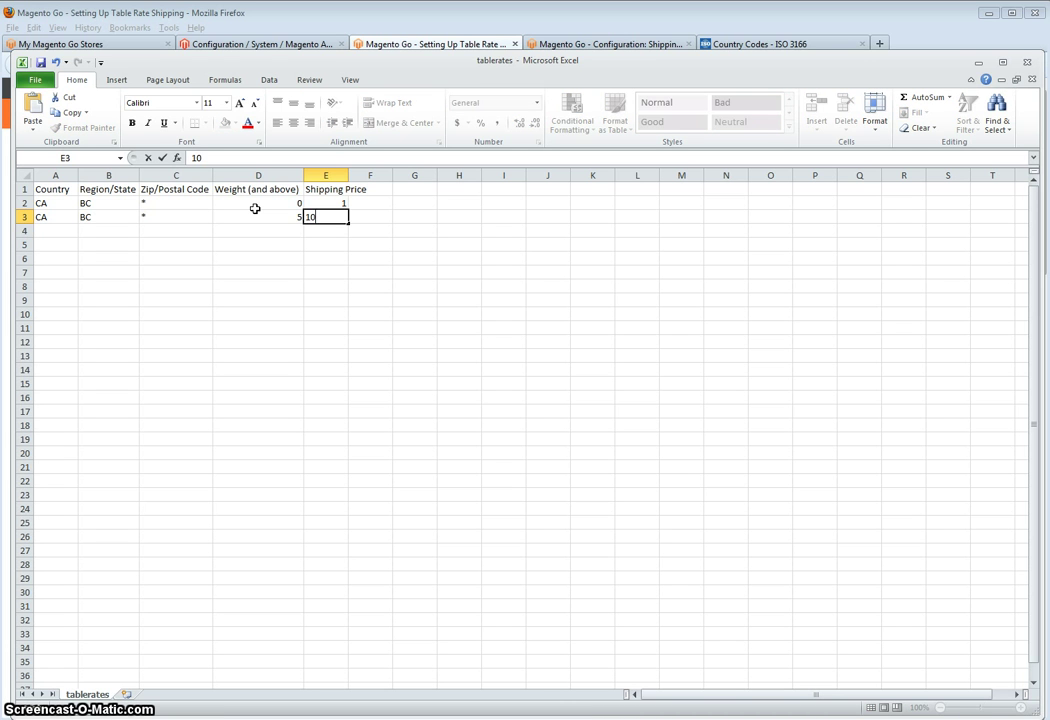
key("Return")
key("Left")
key("Left")
key("Left")
key("Left")
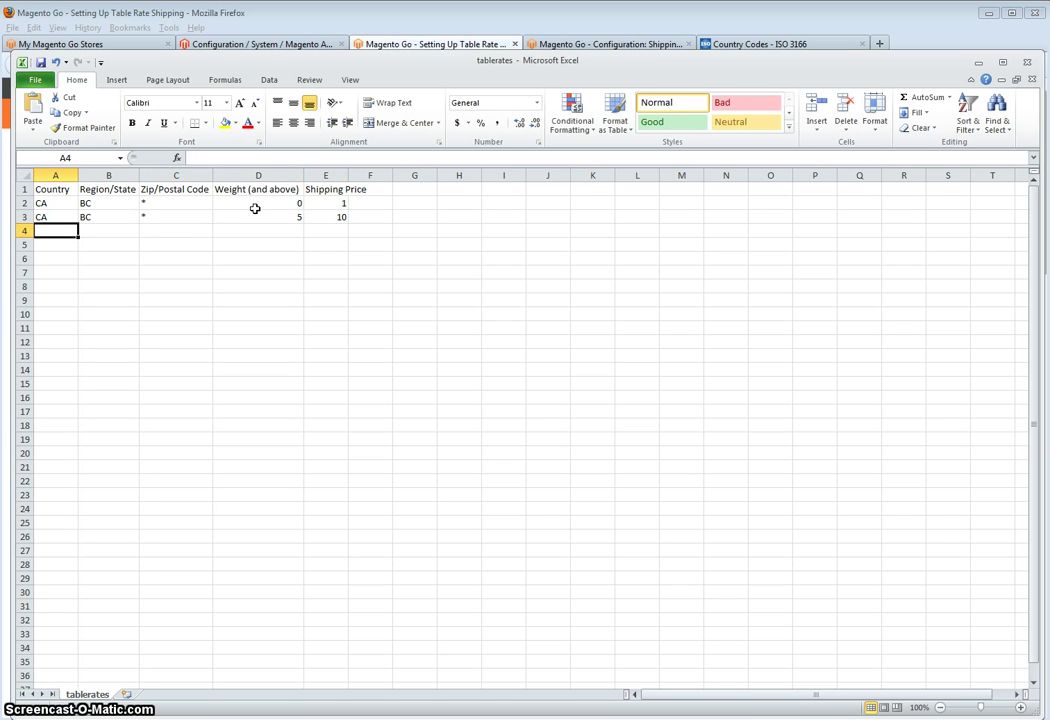
- Fill row 4 with CA, VC, *, weight 0 and price 1
type("CA")
key("Tab")
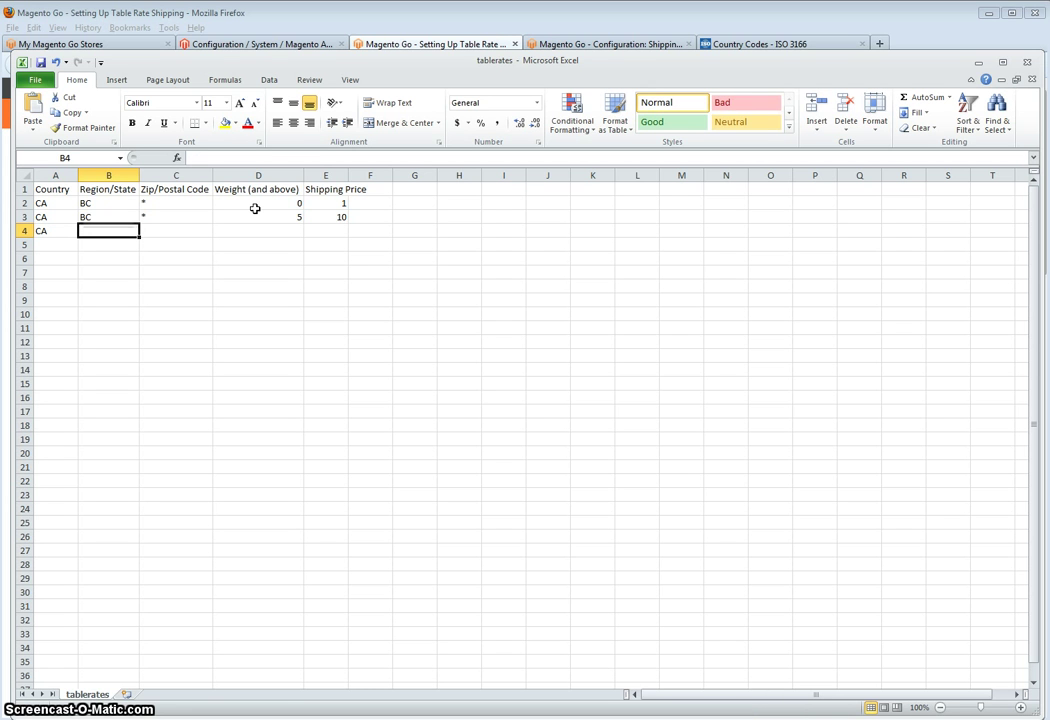
type("VC")
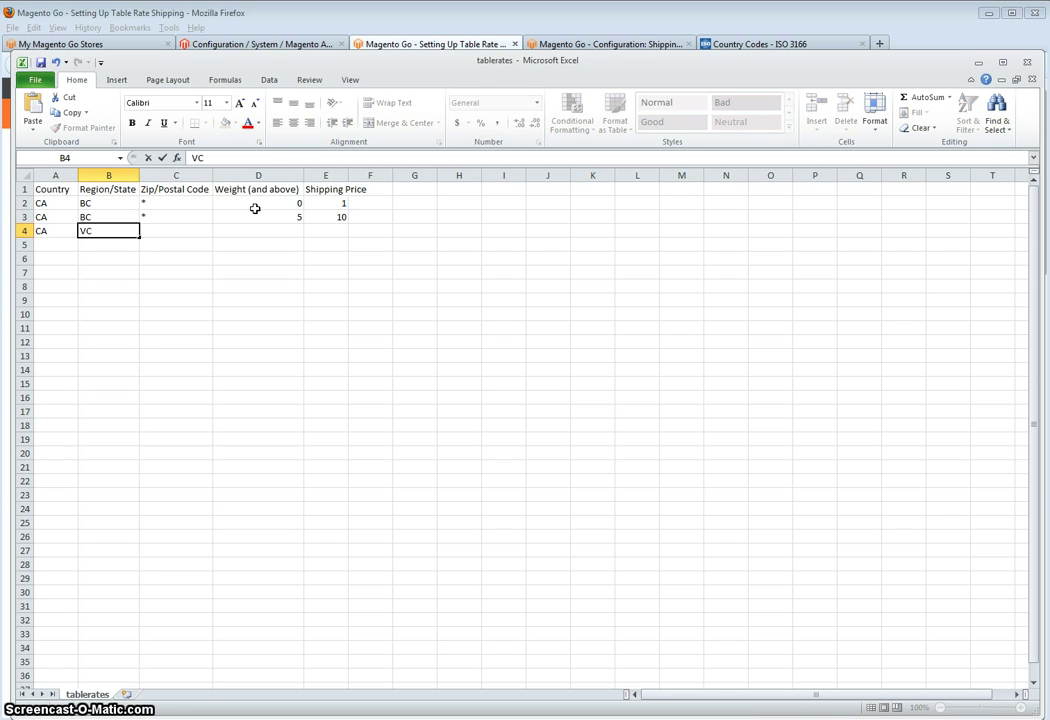
key("Tab")
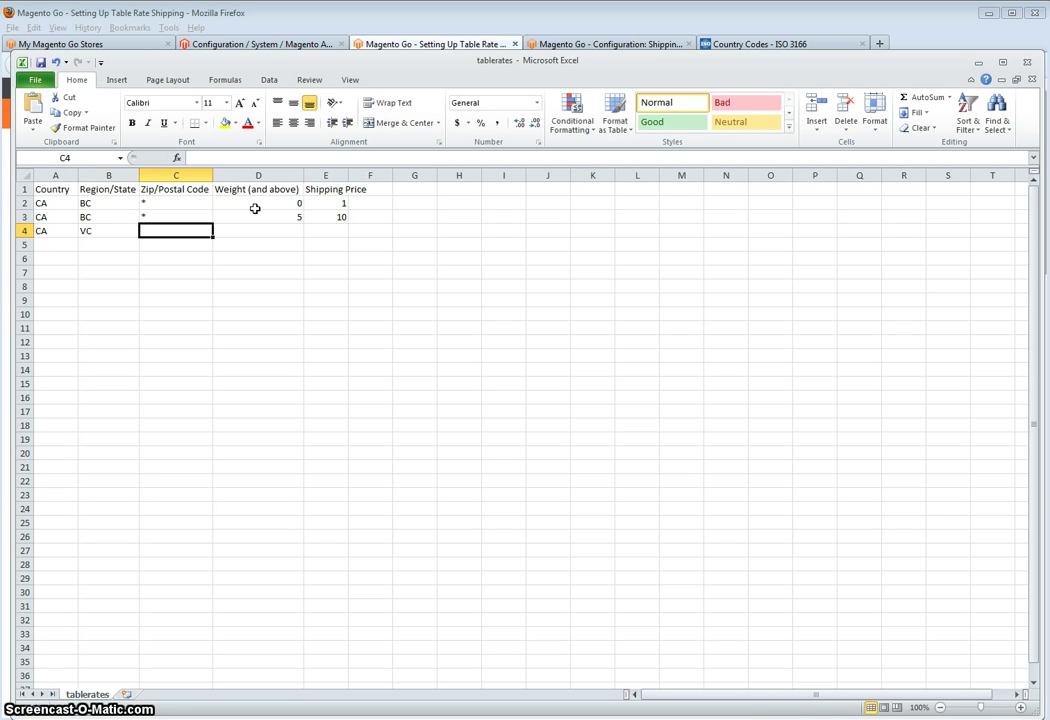
type("*")
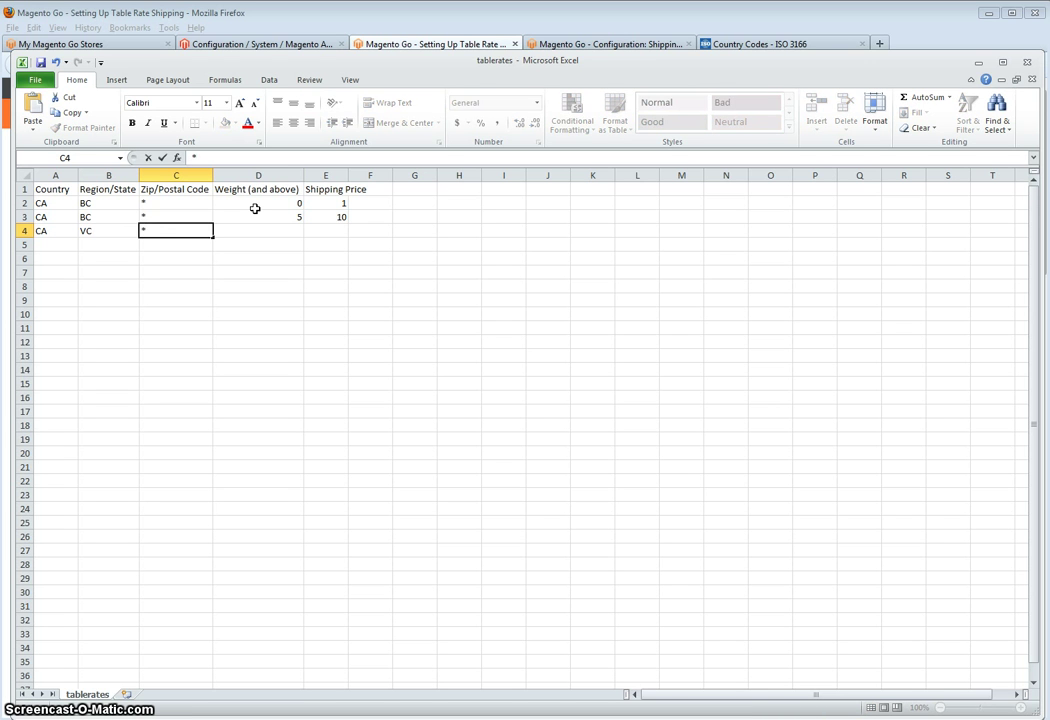
key("Tab")
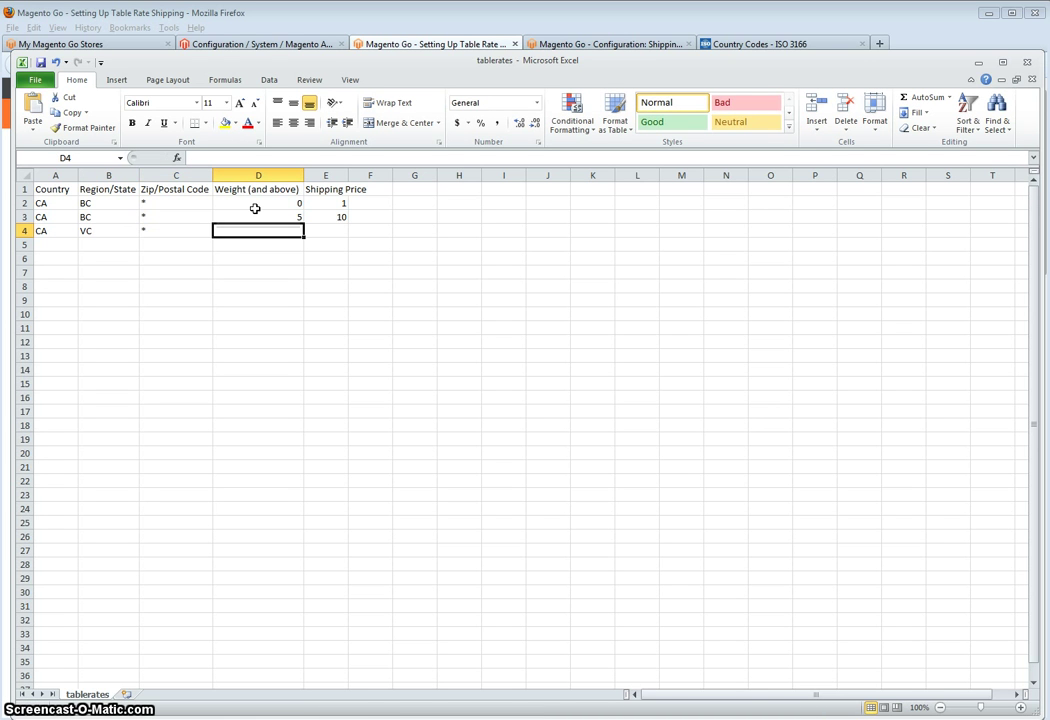
type("0")
key("Tab")
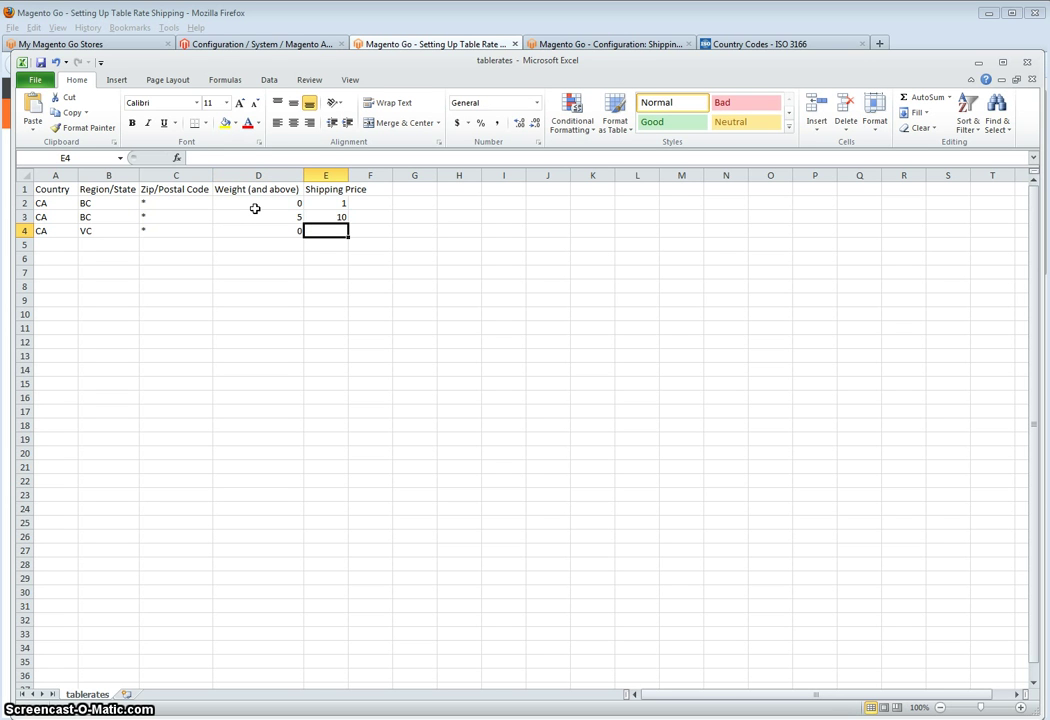
type("1")
key("Return")
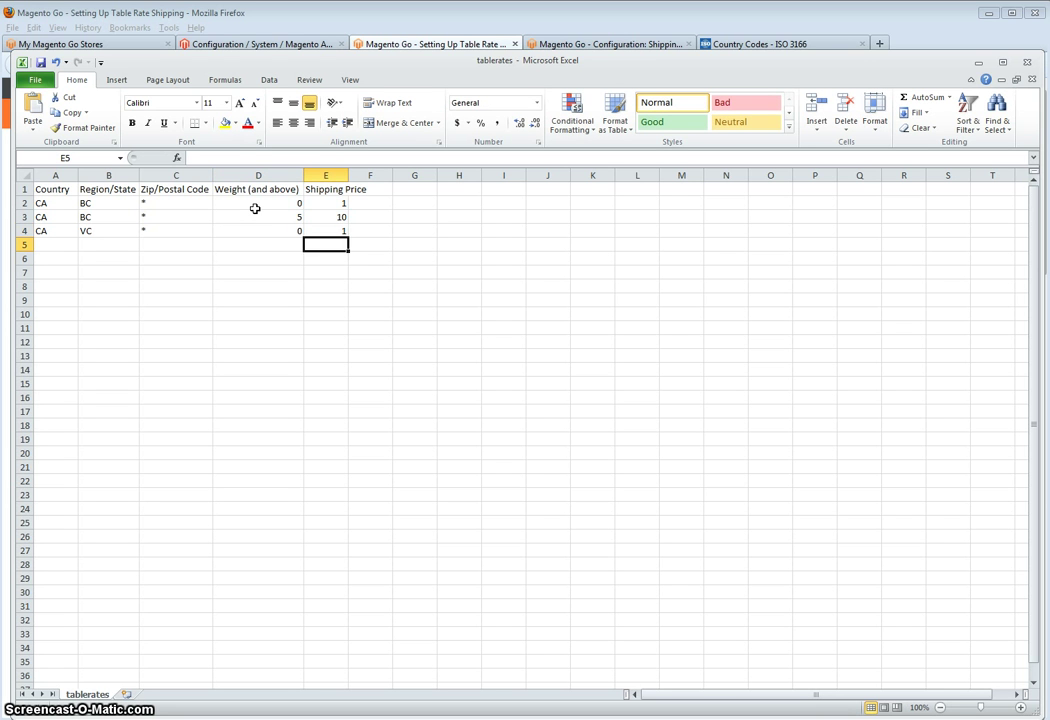
- Fill row 5 with CA, VC, *, weight 5 and price 10
key("Left")
key("Left")
key("Left")
key("Left")
type("CA")
key("Tab")
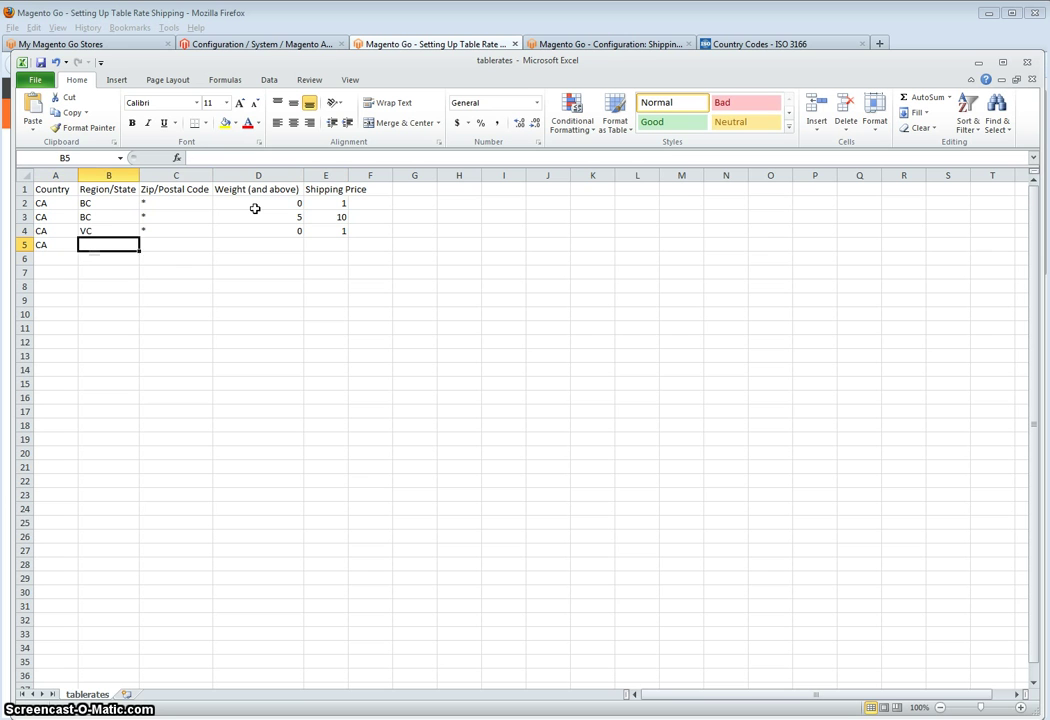
type("VC")
key("Tab")
type("*")
key("Tab")
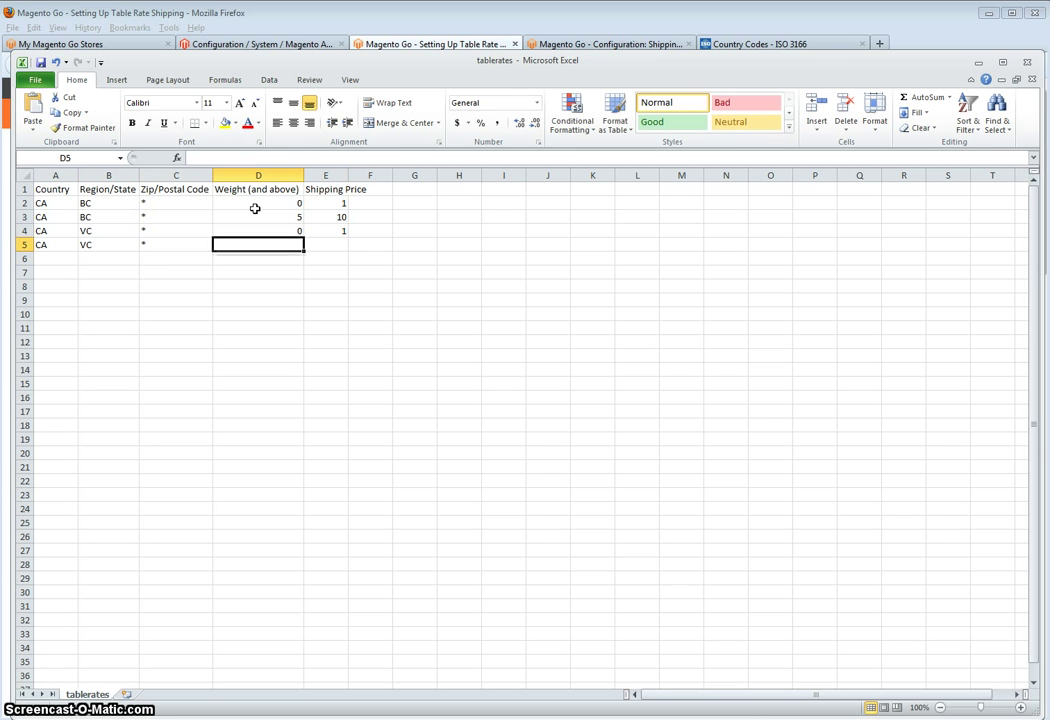
type("5")
key("Tab")
type("10")
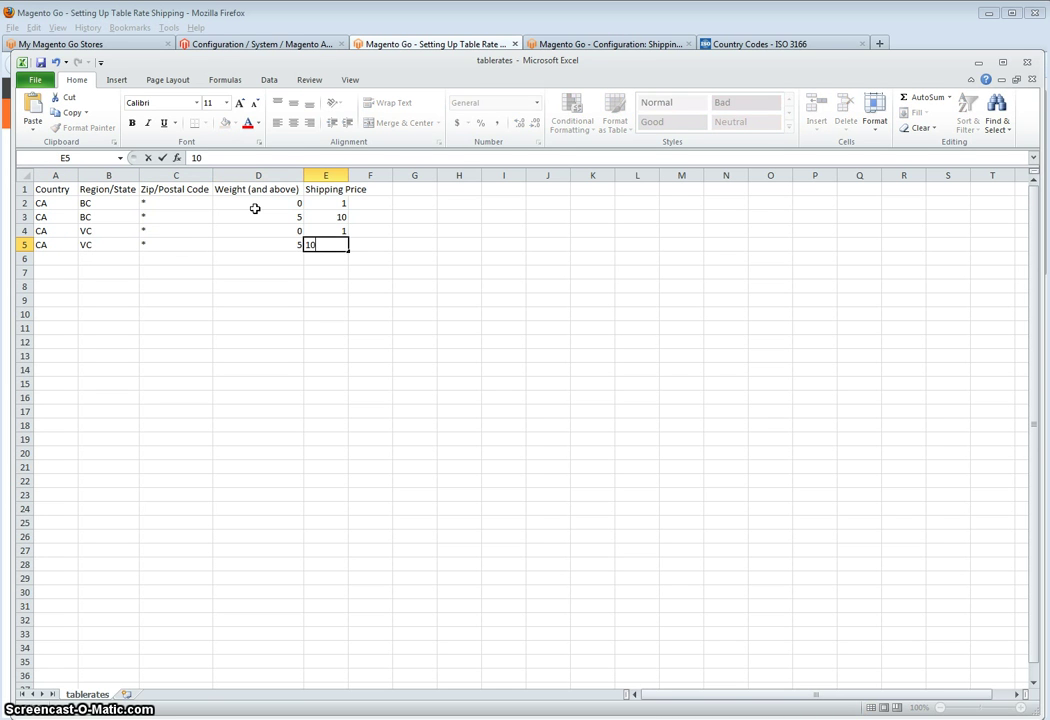
key("Return")
key("Left")
key("Left")
key("Left")
key("Left")
key("Right")
key("Right")
key("Right")
key("Right")
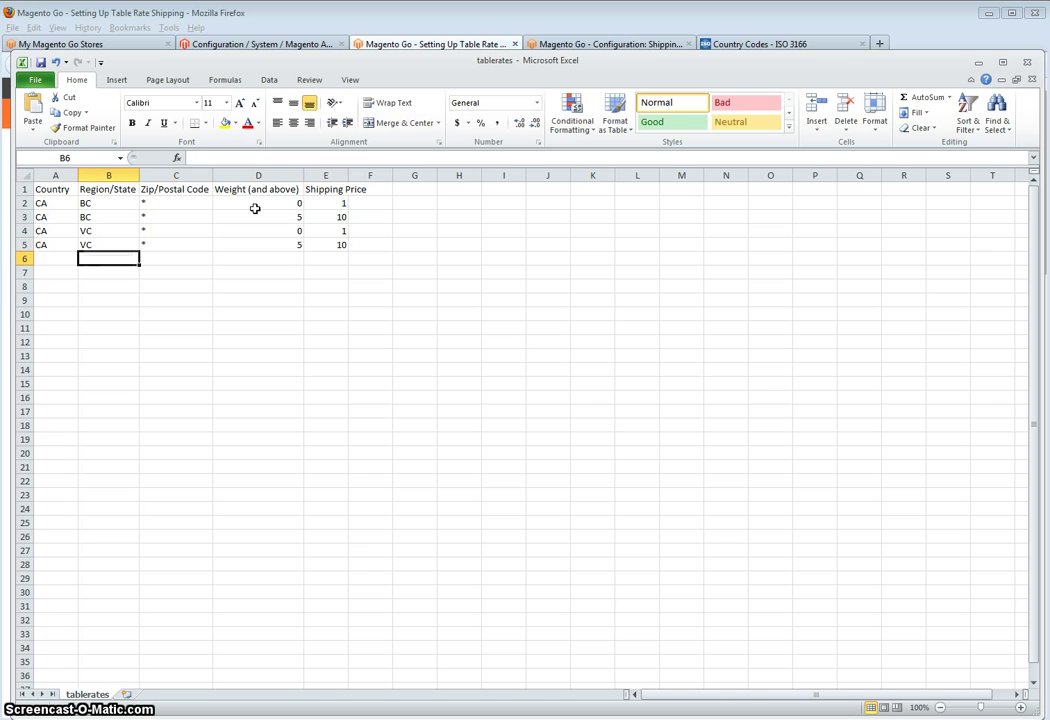
key("Up")
key("Left")
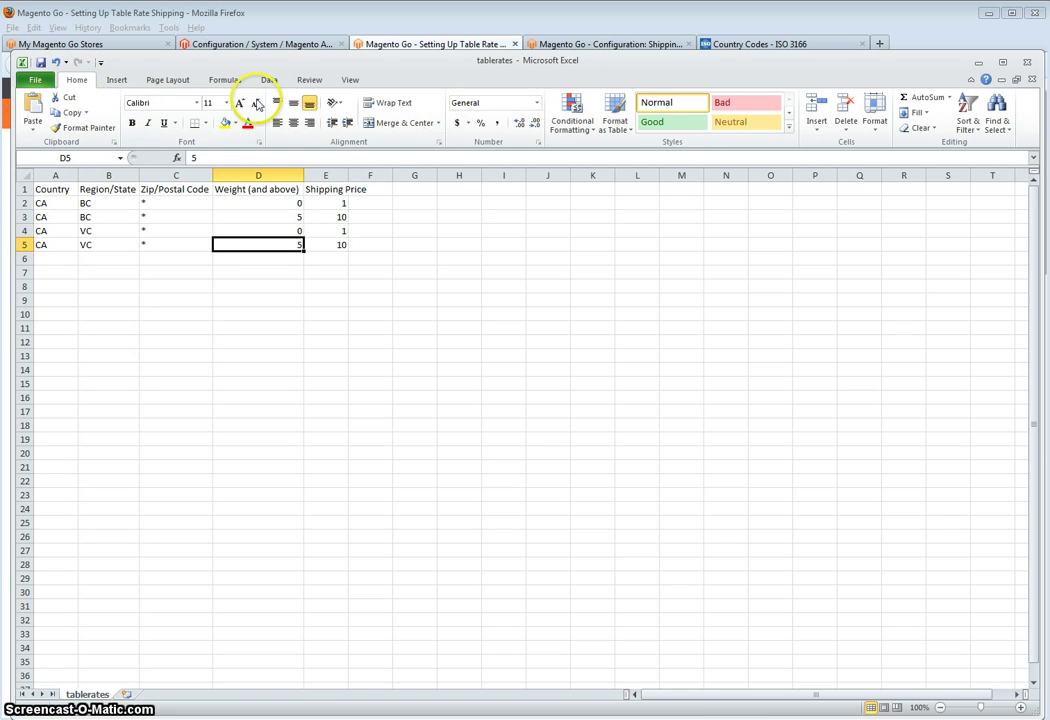
- Save a copy named tablerates-edited.csv in Downloads, keeping the CSV format
left_click(40, 63)
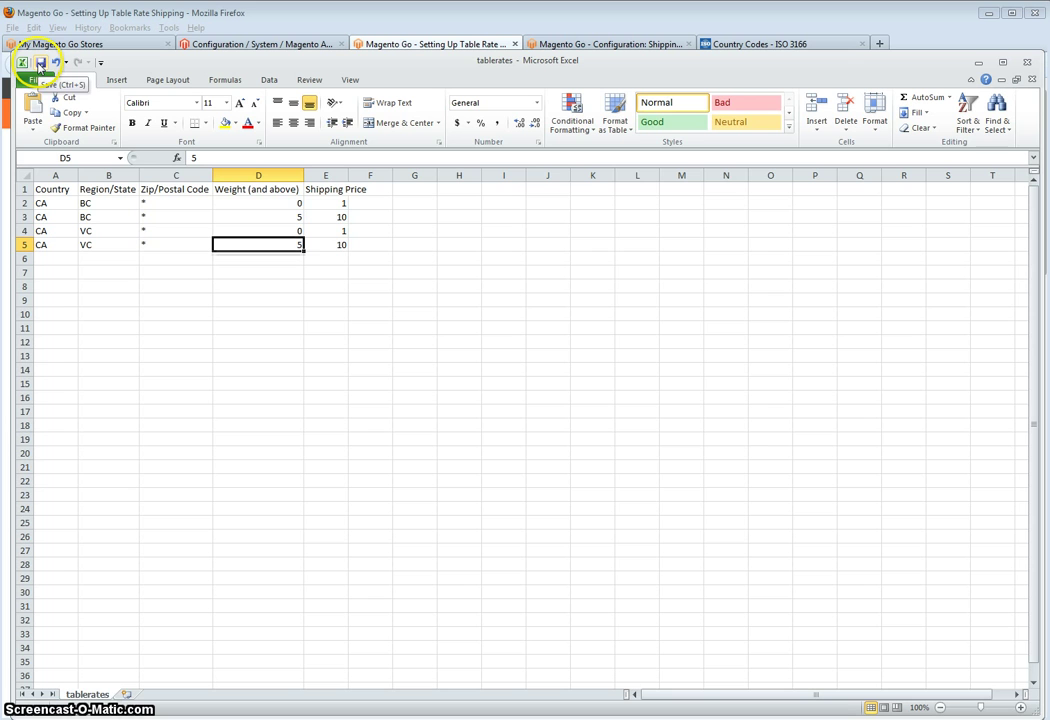
left_click(38, 80)
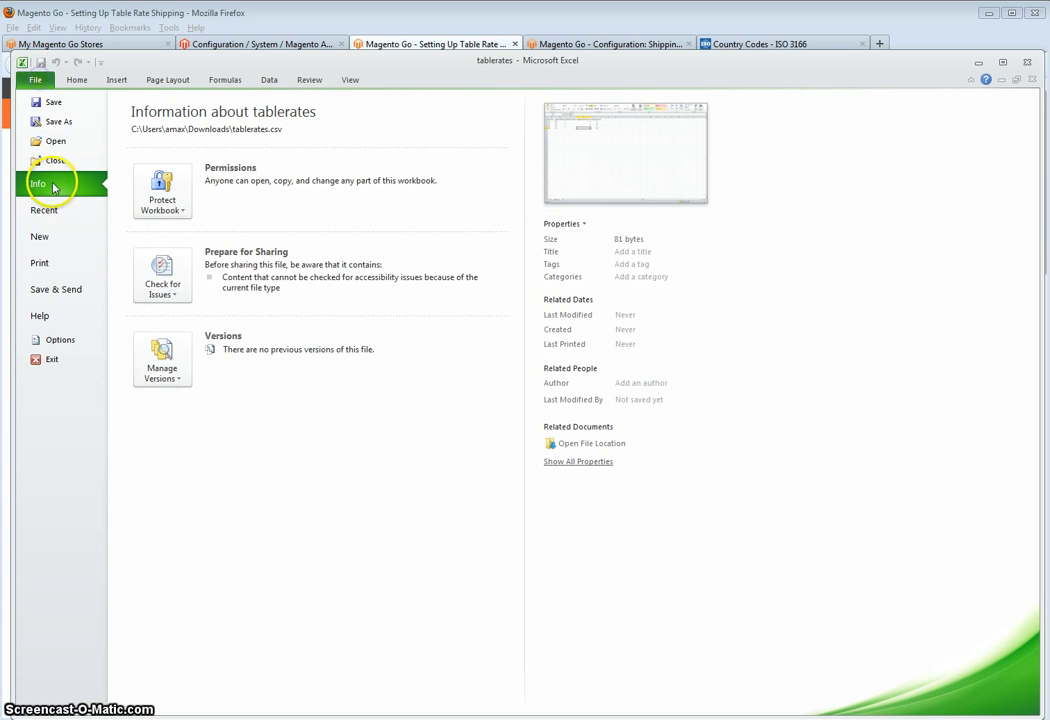
left_click(58, 121)
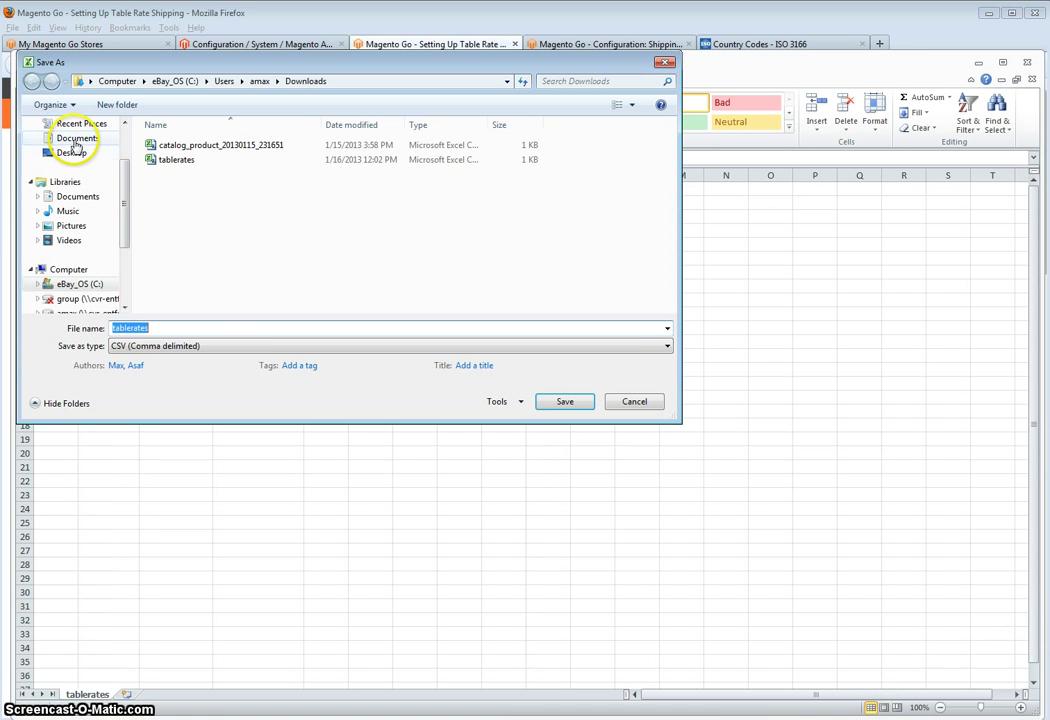
left_click(200, 328)
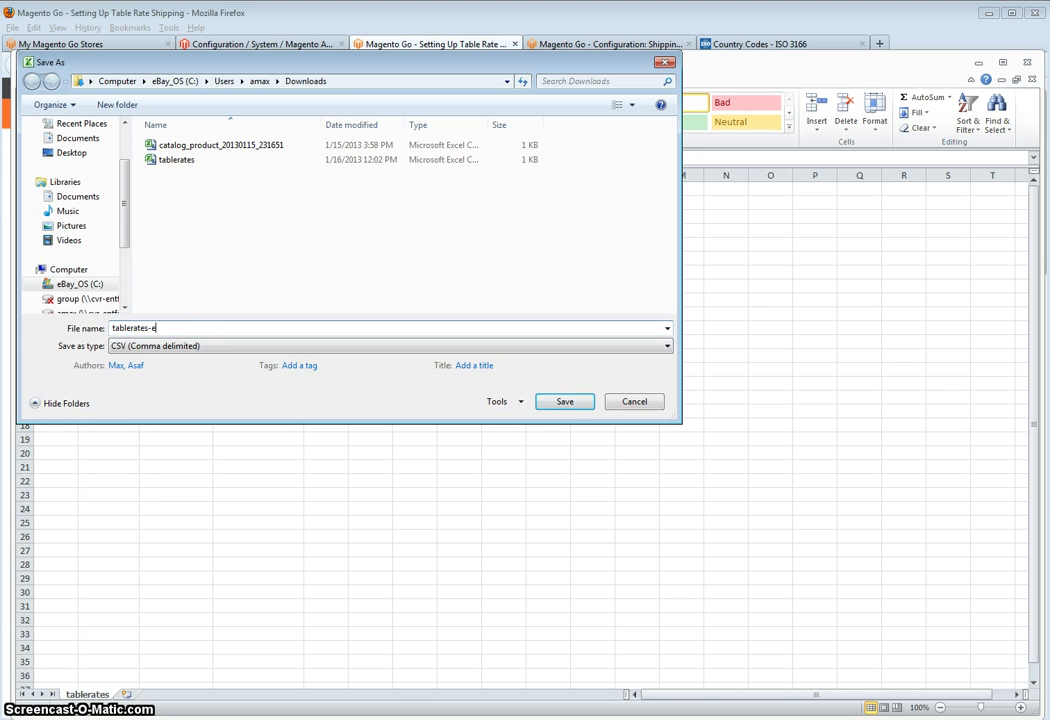
type("-edited")
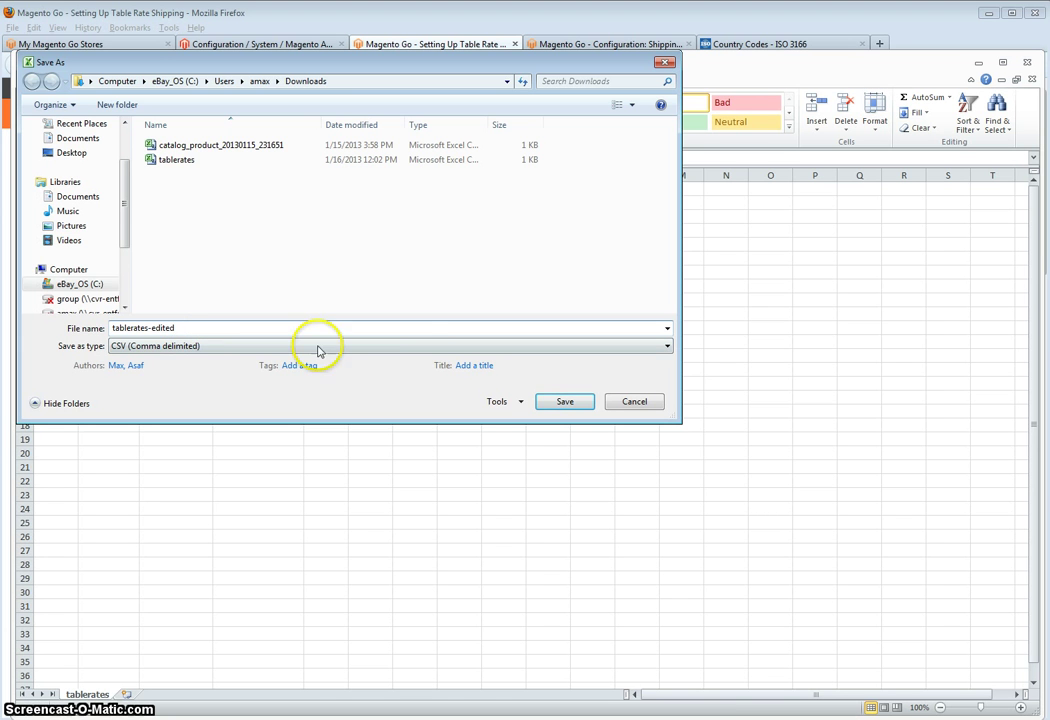
left_click(564, 401)
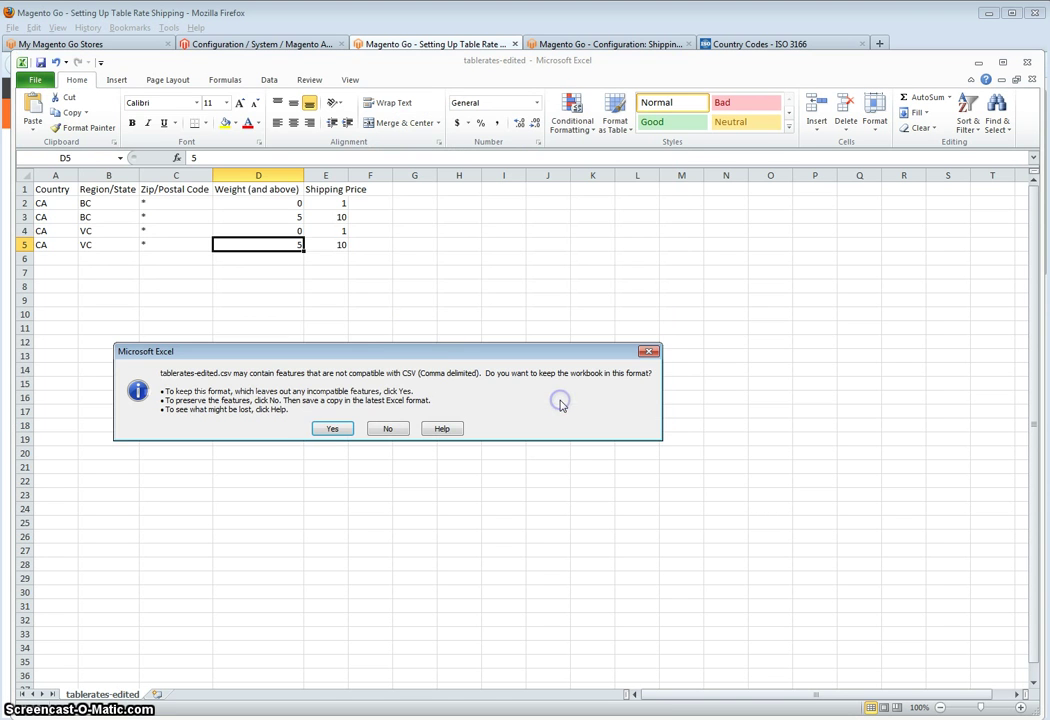
left_click(331, 427)
left_click(307, 381)
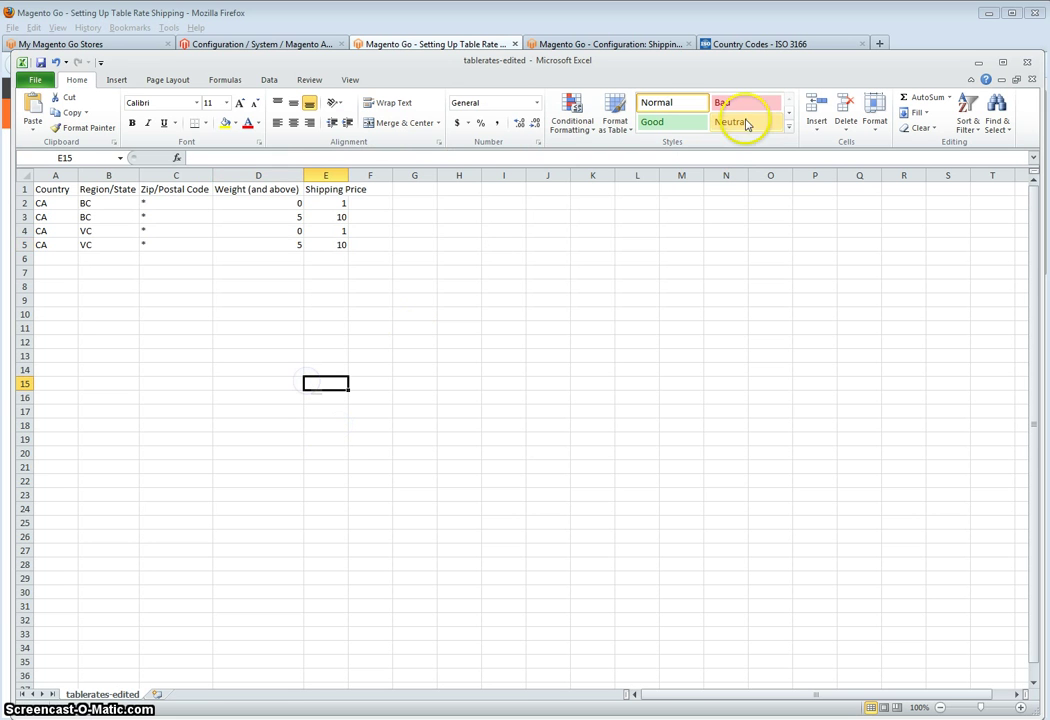
- Attach tablerates-edited from Downloads as the Table Rates import file and save the configuration
left_click(252, 48)
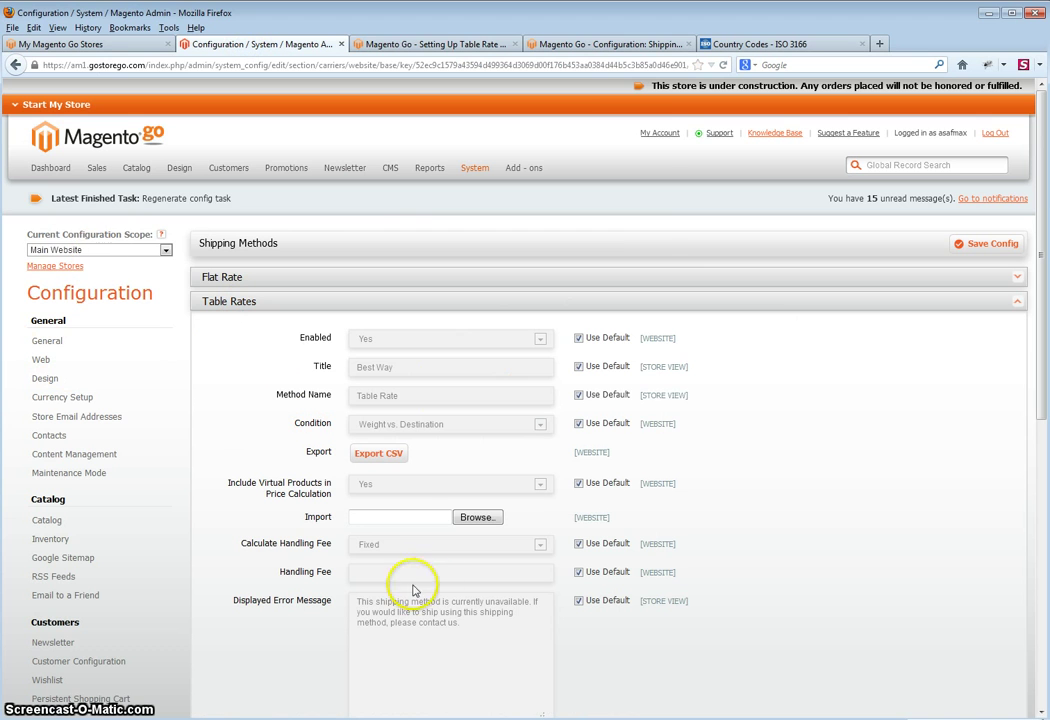
left_click(476, 517)
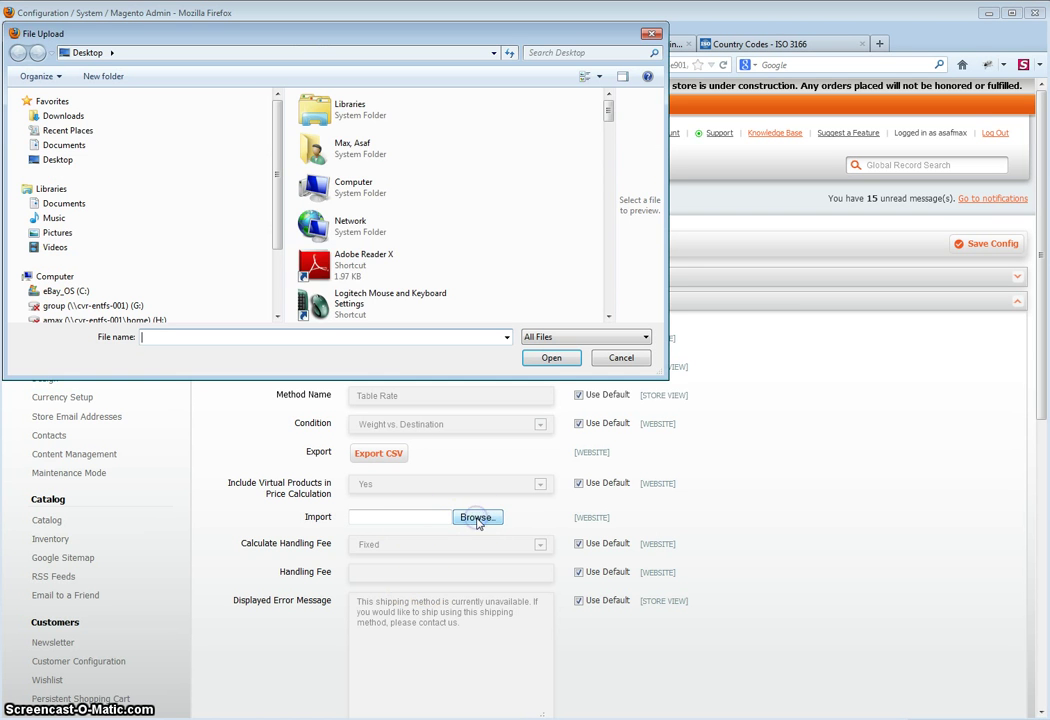
left_click(80, 116)
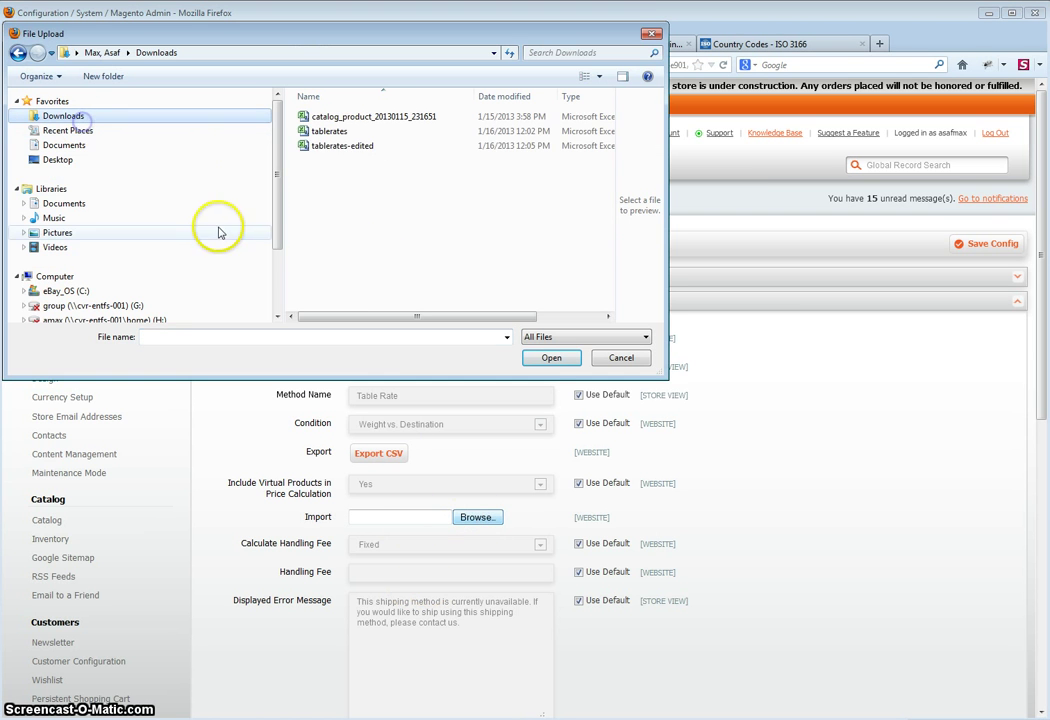
left_click(328, 146)
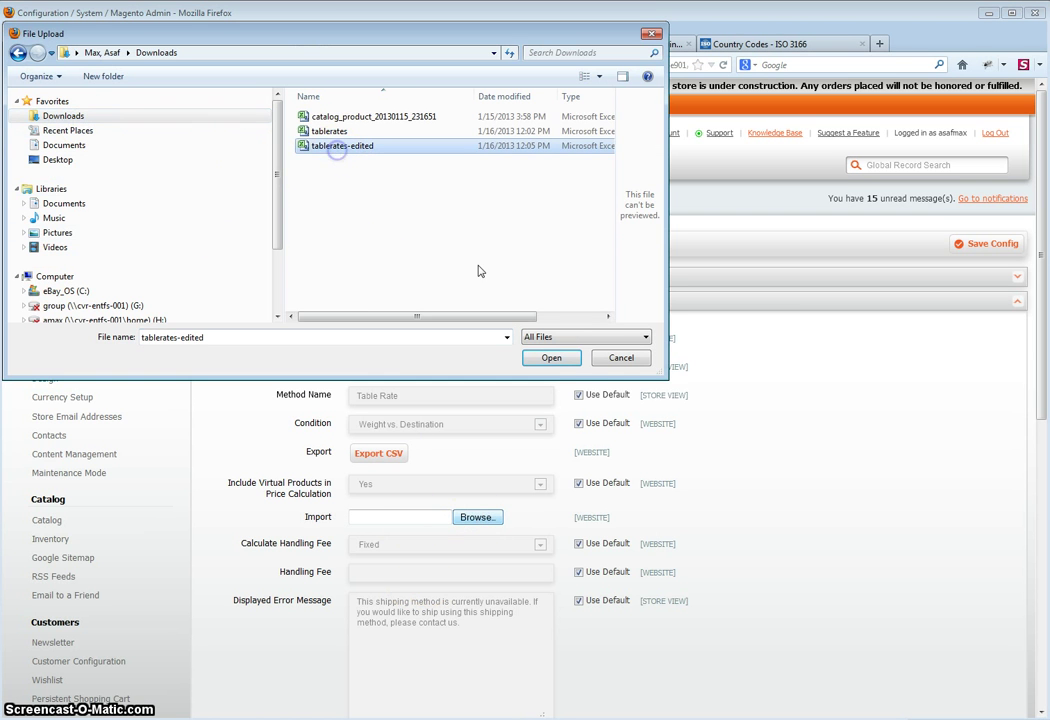
left_click(551, 358)
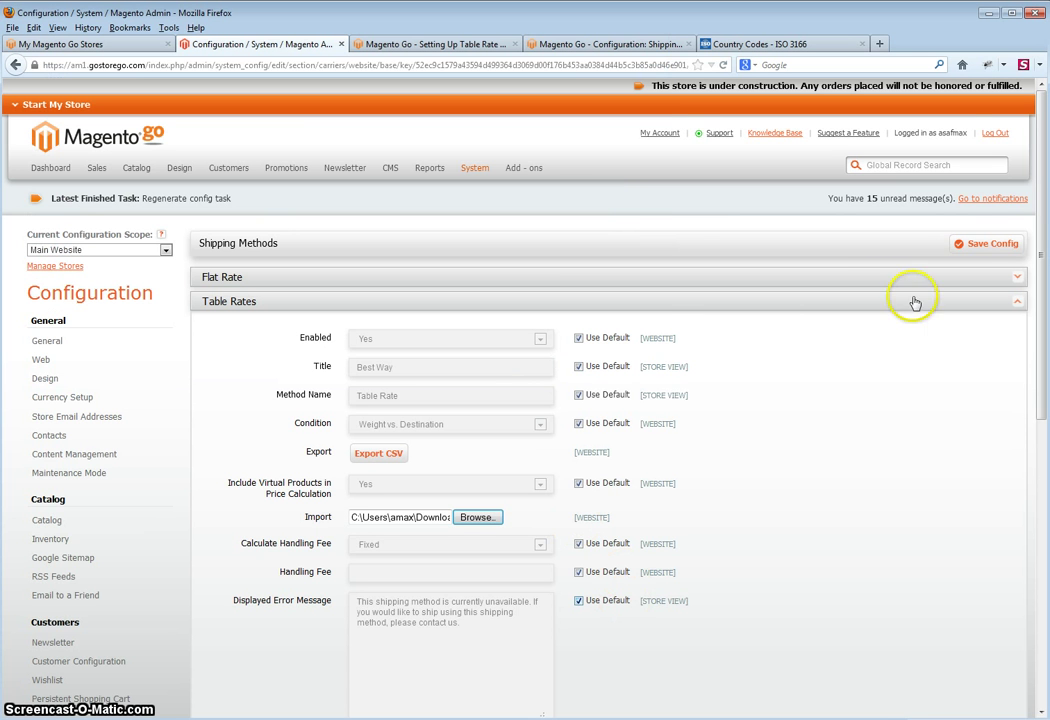
left_click(985, 249)
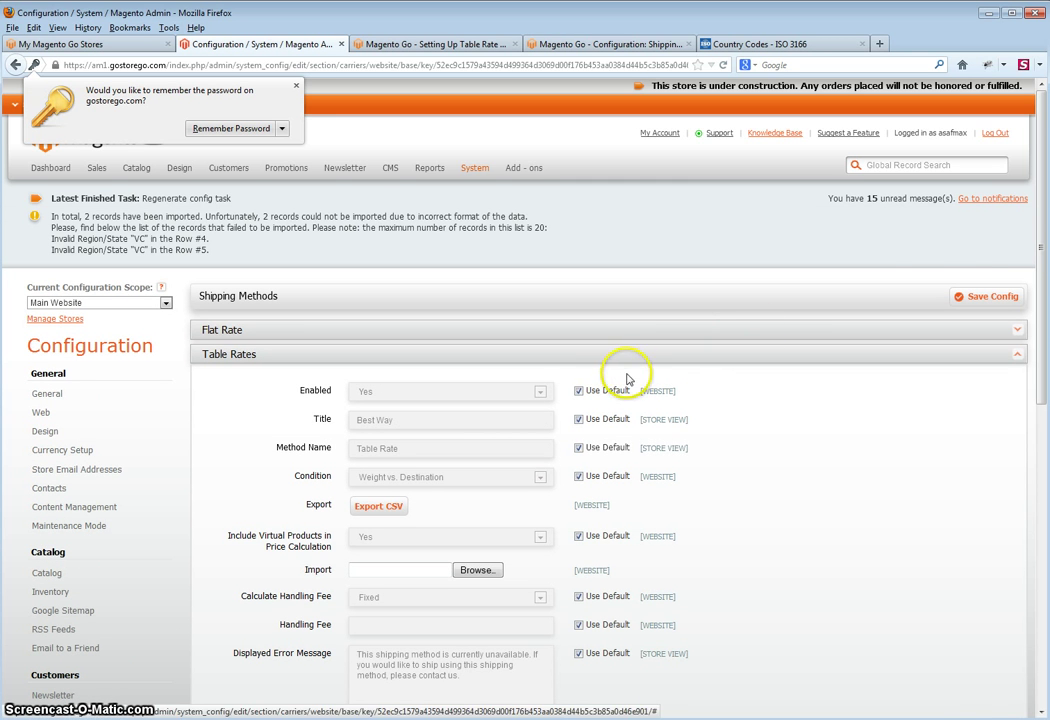
- Dismiss the password prompt and highlight the imported/failed counts and the invalid region VC errors
left_click(690, 368)
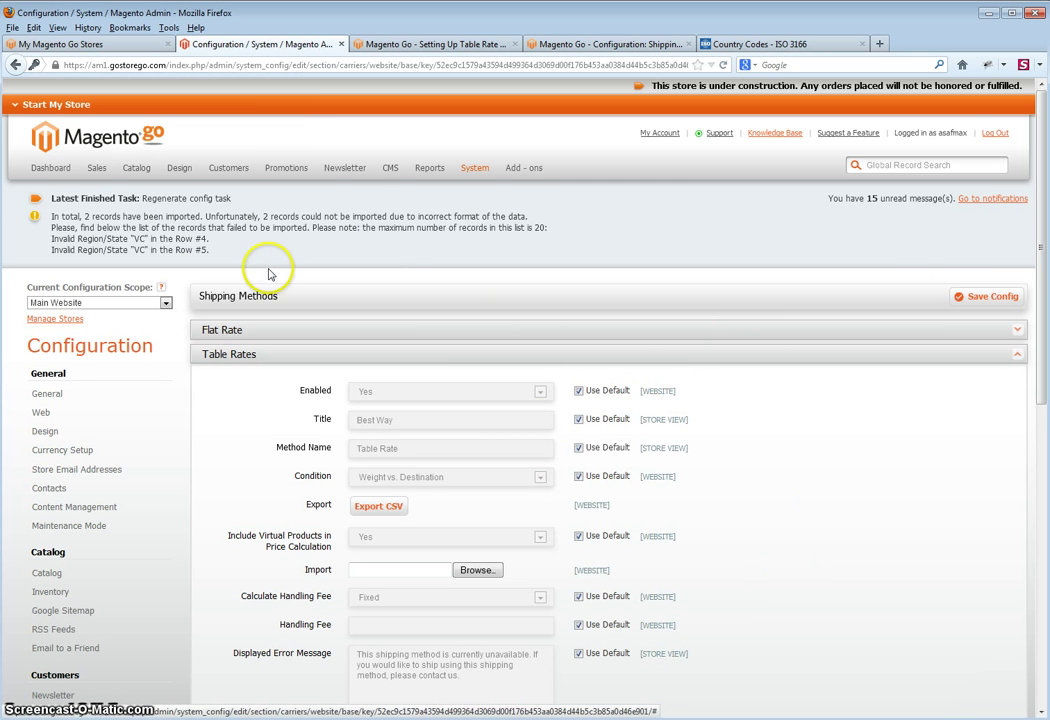
left_click_drag(73, 216, 146, 217)
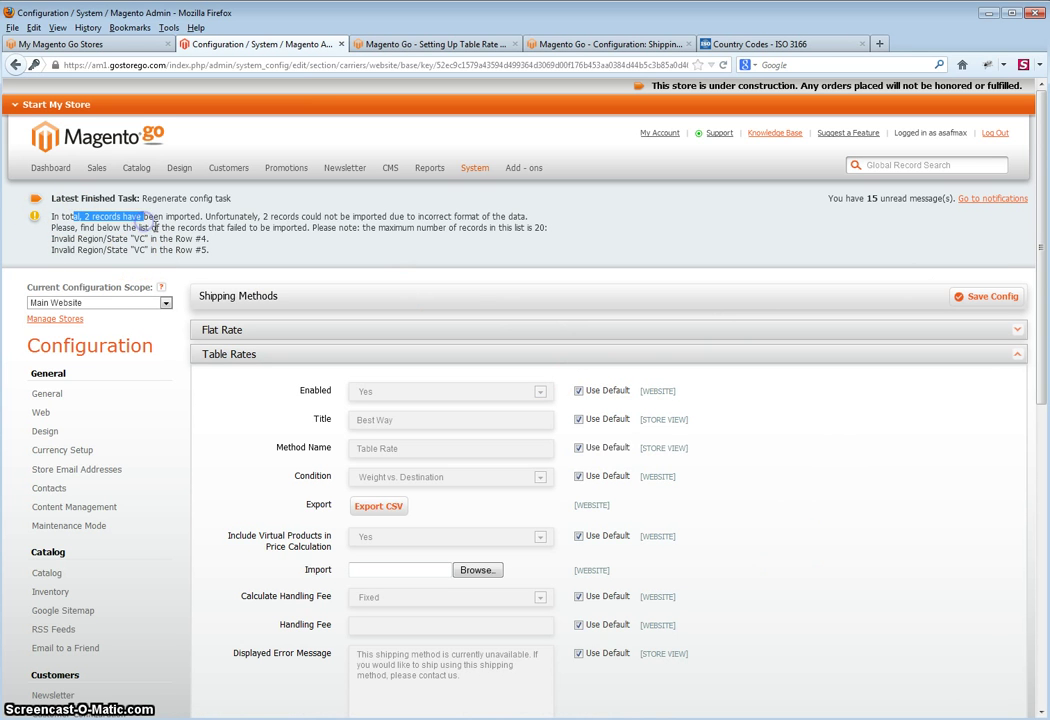
left_click_drag(345, 216, 253, 216)
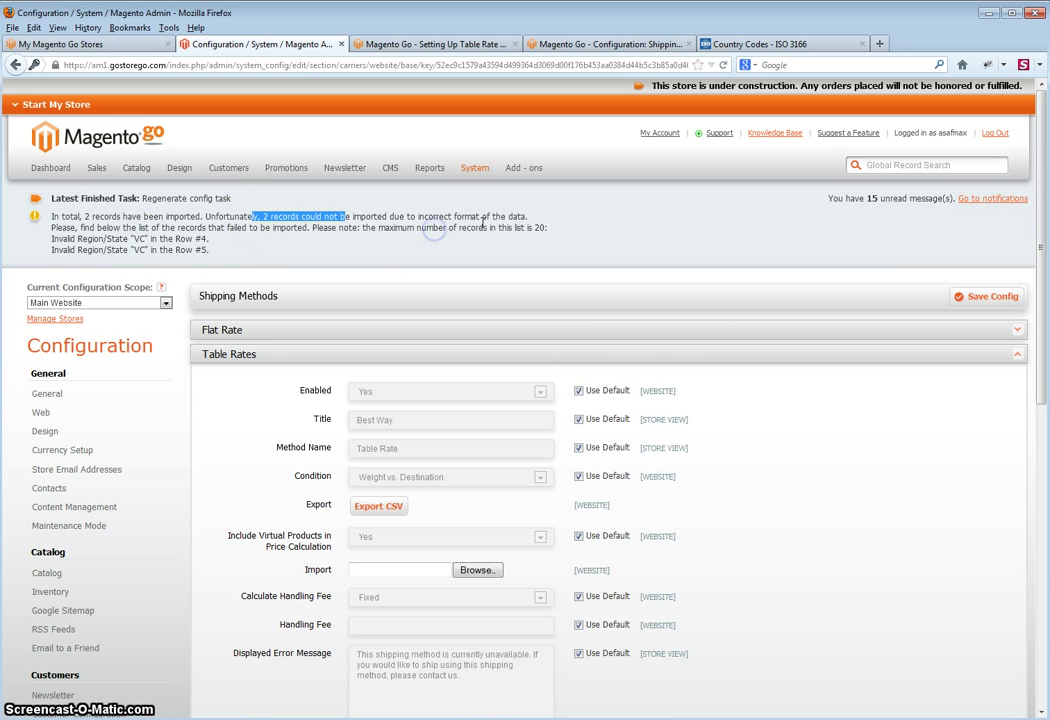
left_click_drag(58, 239, 131, 239)
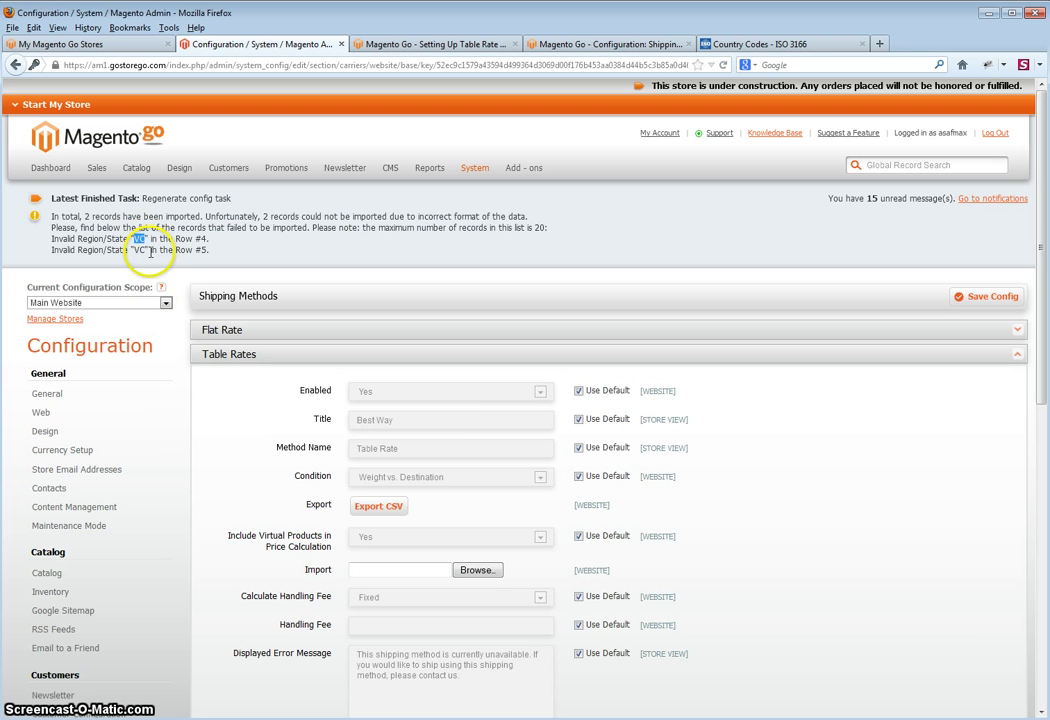
double_click(143, 251)
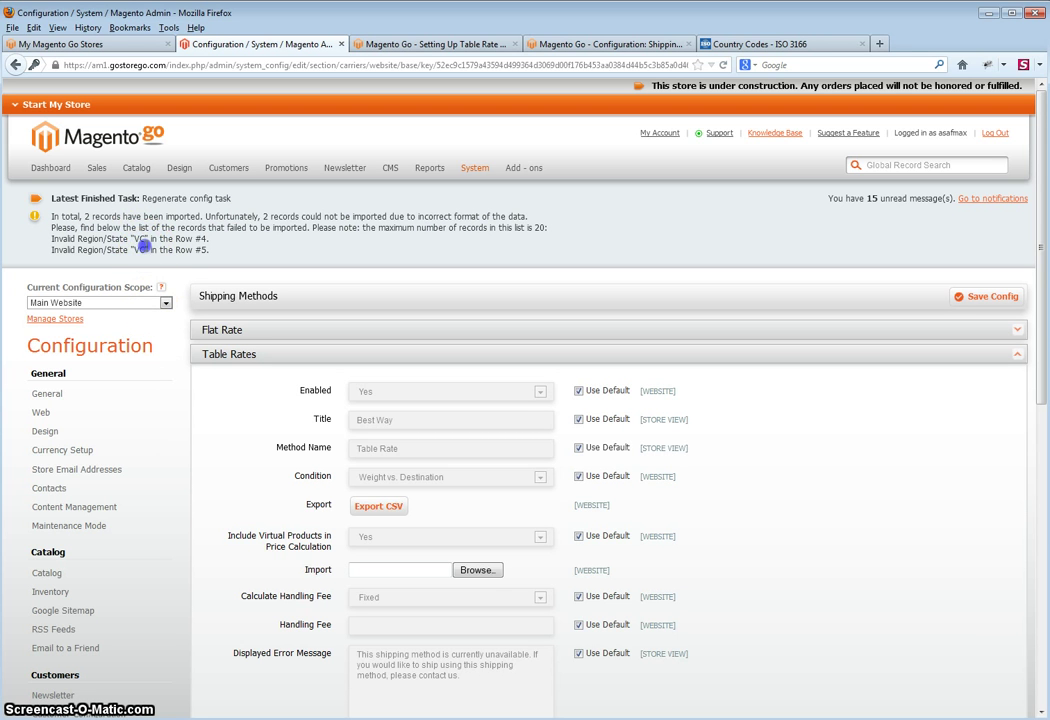
left_click_drag(141, 239, 141, 229)
left_click(141, 229)
- Delete the VC rate rows A4:E5 in tablerates-edited and re-save it as CSV
left_click(100, 716)
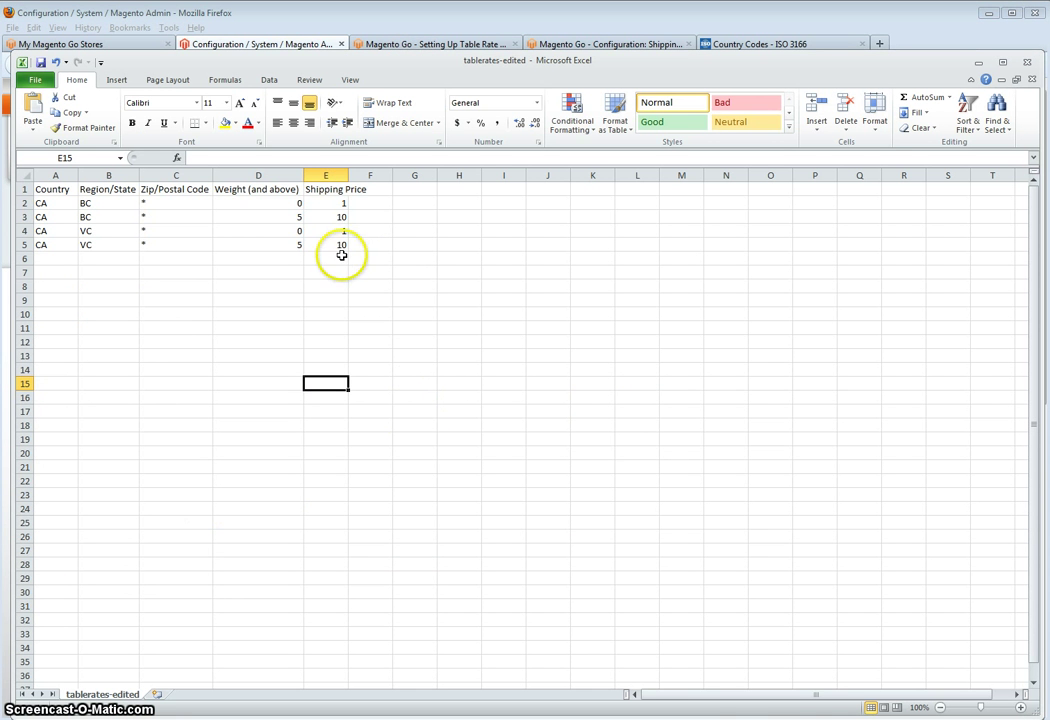
left_click_drag(338, 244, 34, 236)
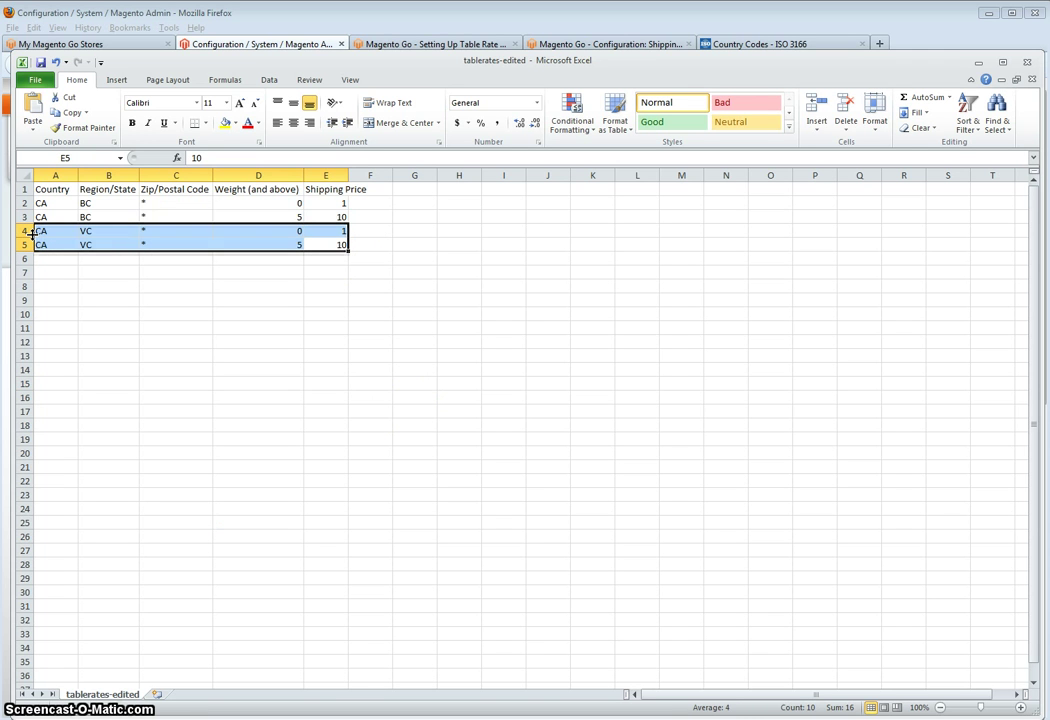
key("Delete")
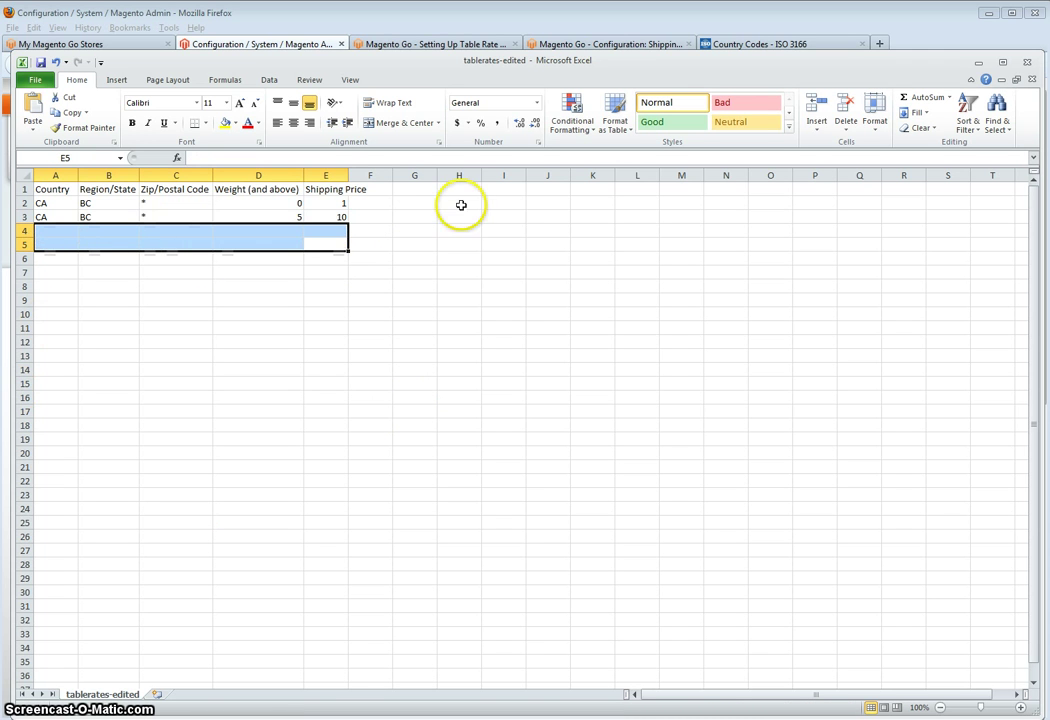
left_click(489, 312)
key("ctrl+s")
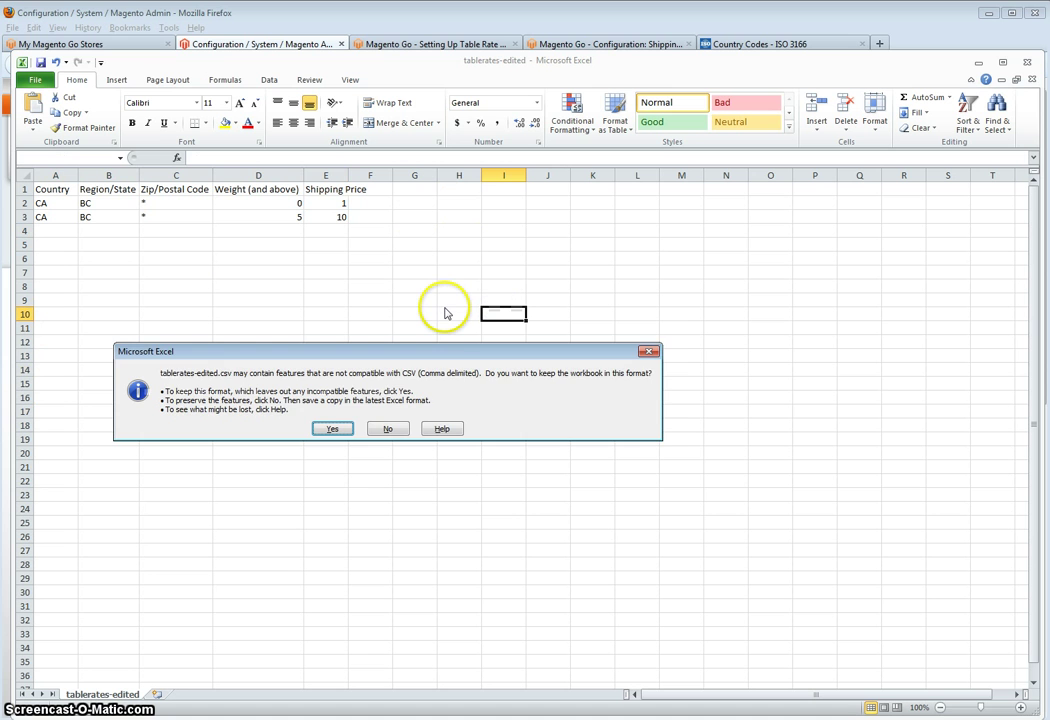
key("Return")
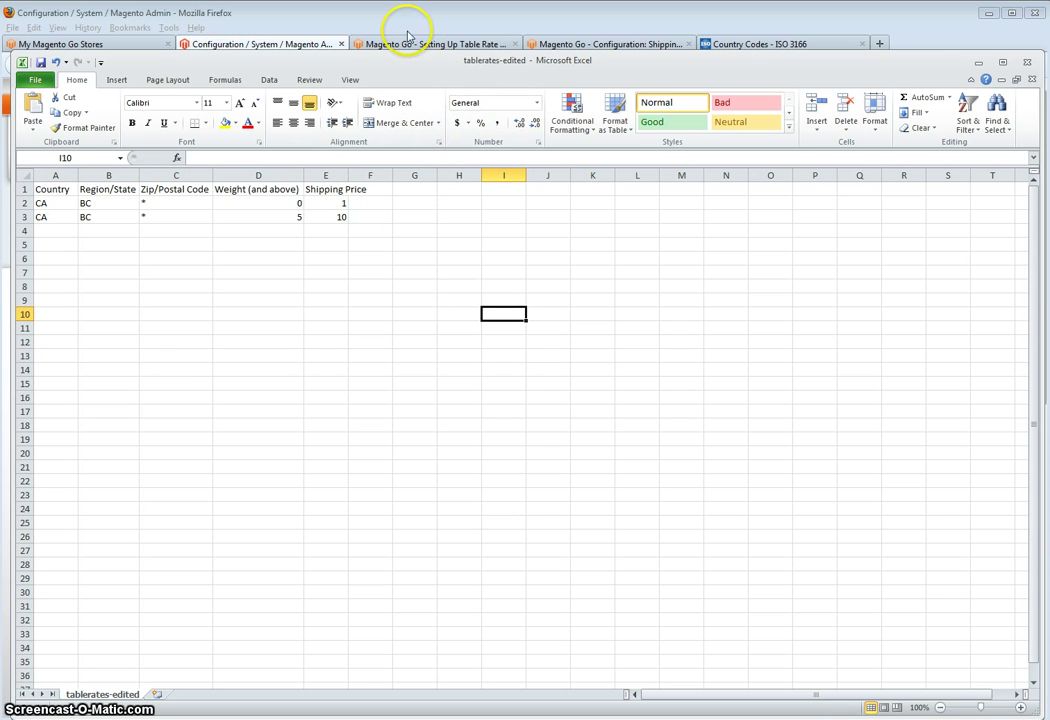
- Attach the corrected tablerates-edited file for import and save the configuration error-free
left_click(188, 45)
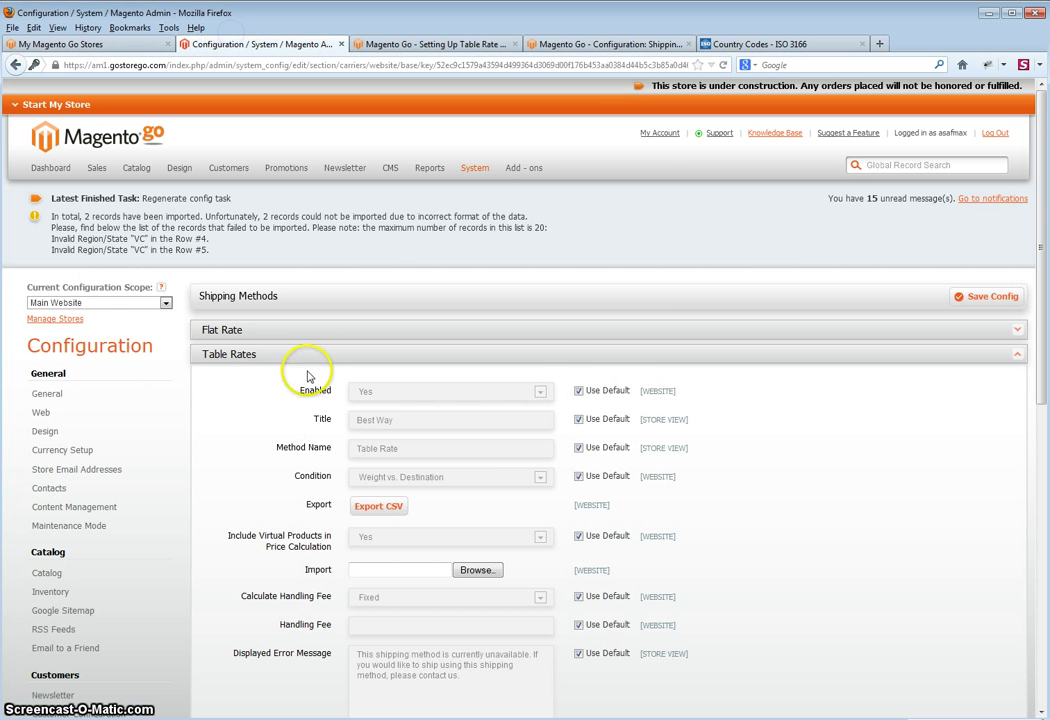
left_click(477, 570)
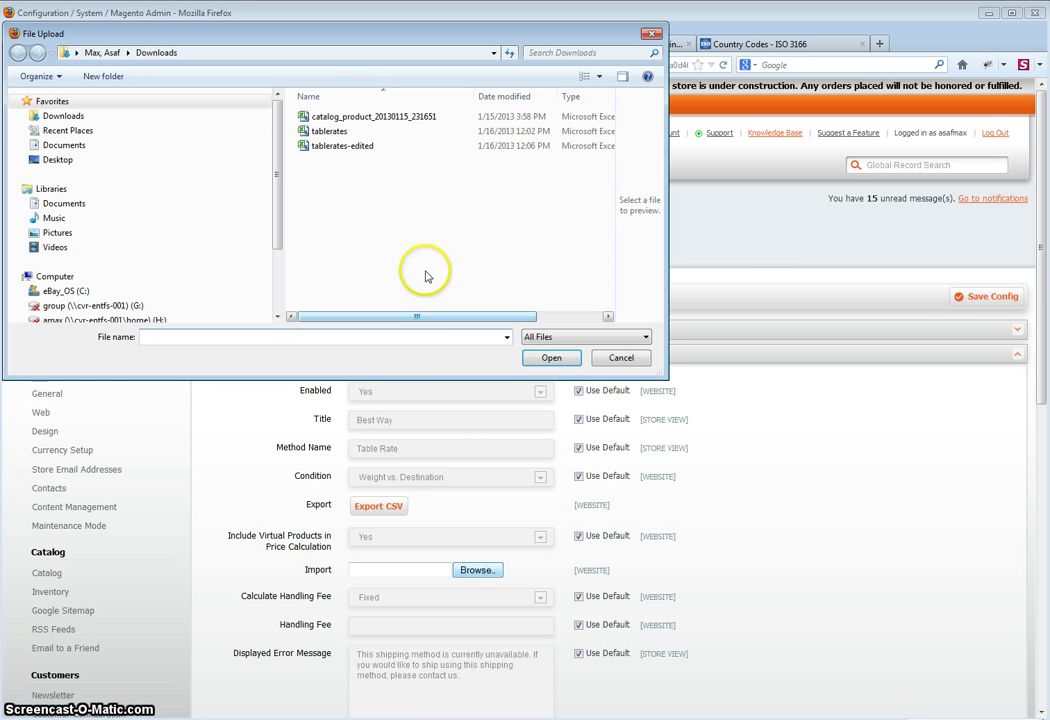
left_click(366, 152)
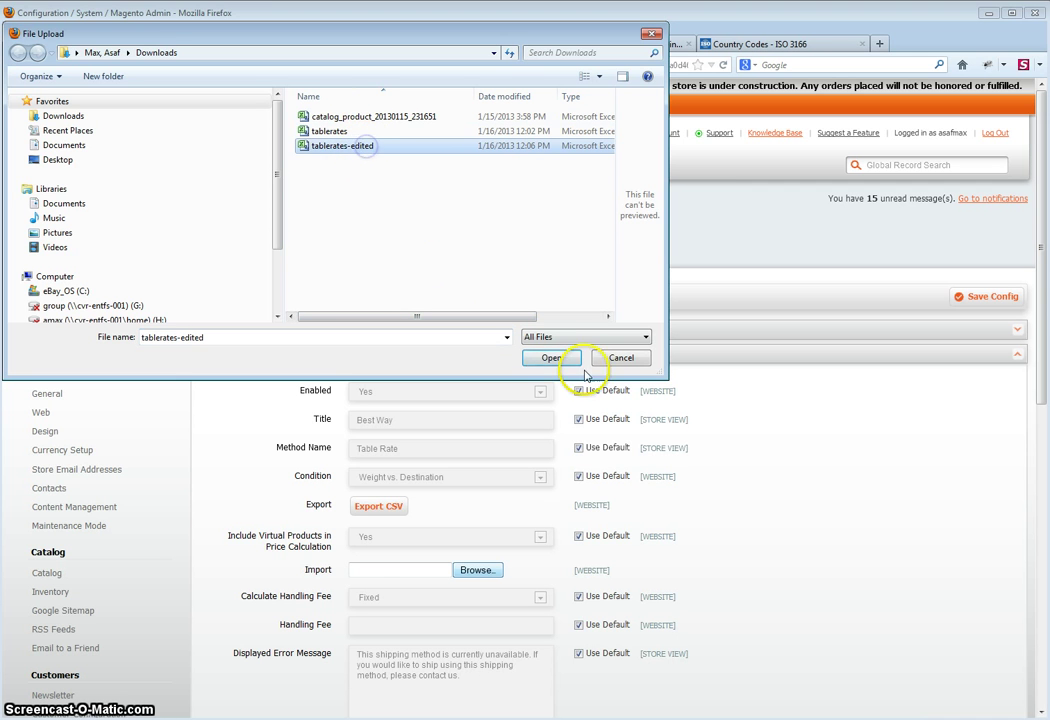
left_click(548, 366)
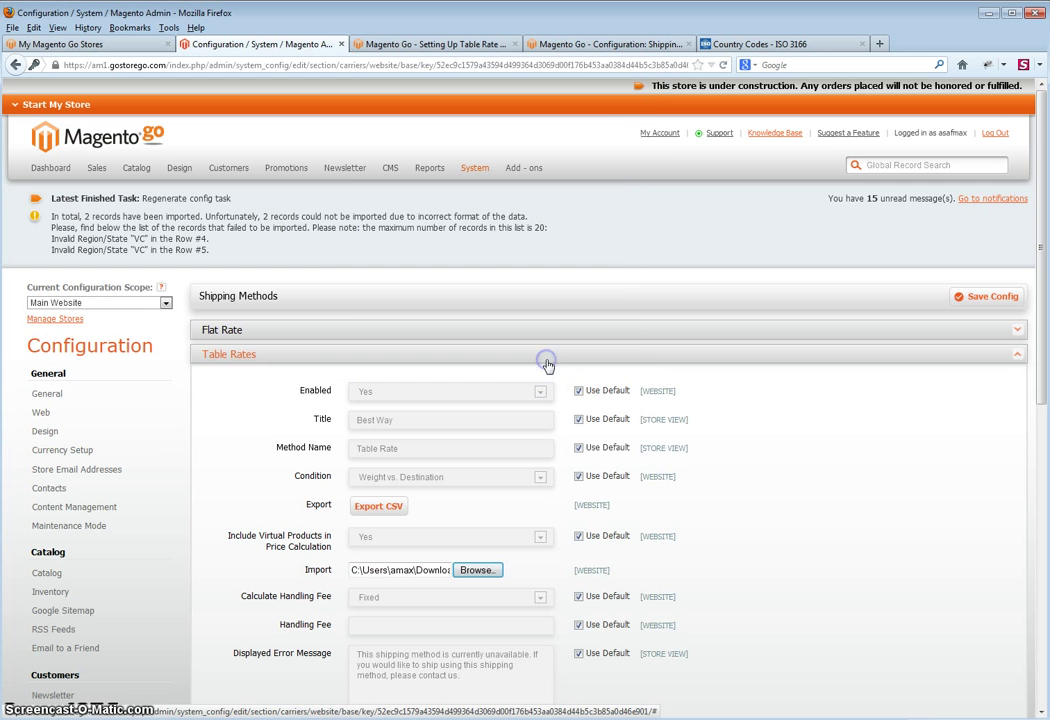
left_click(978, 305)
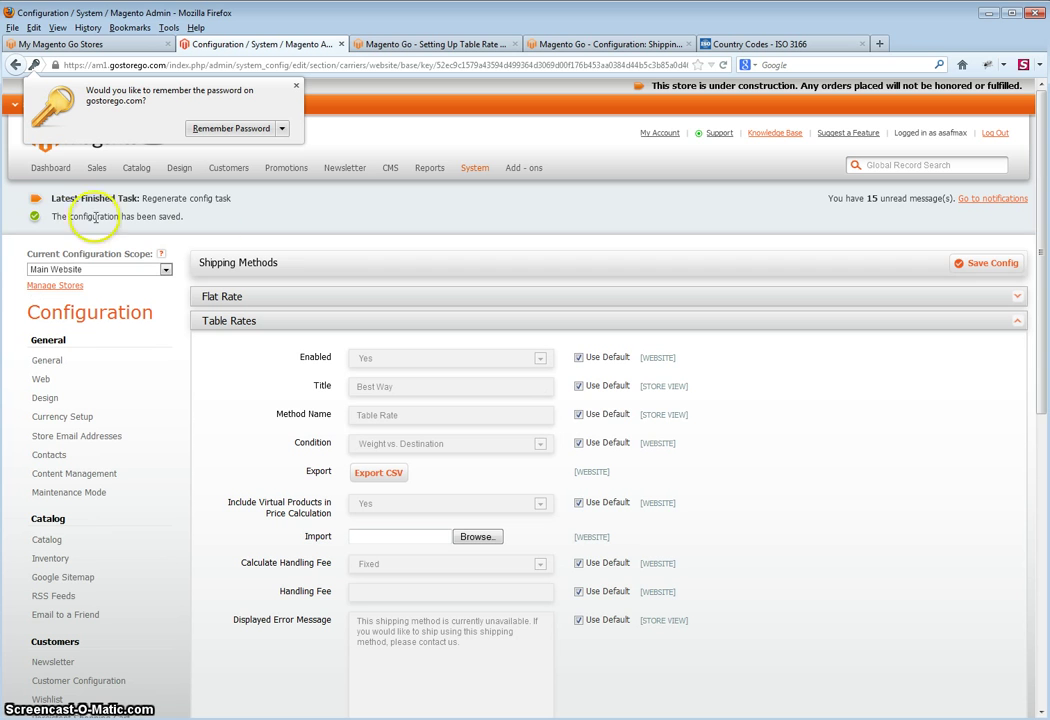
- Set the configuration scope to Default Config and save the Table Rates settings there
left_click(521, 468)
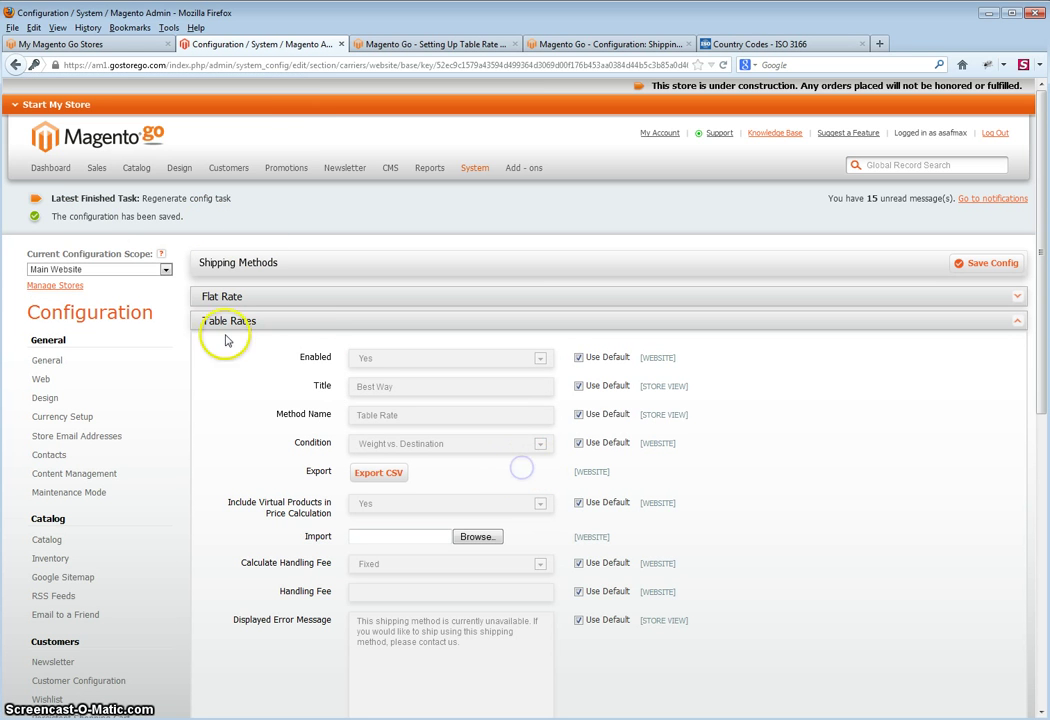
left_click(127, 270)
left_click(127, 282)
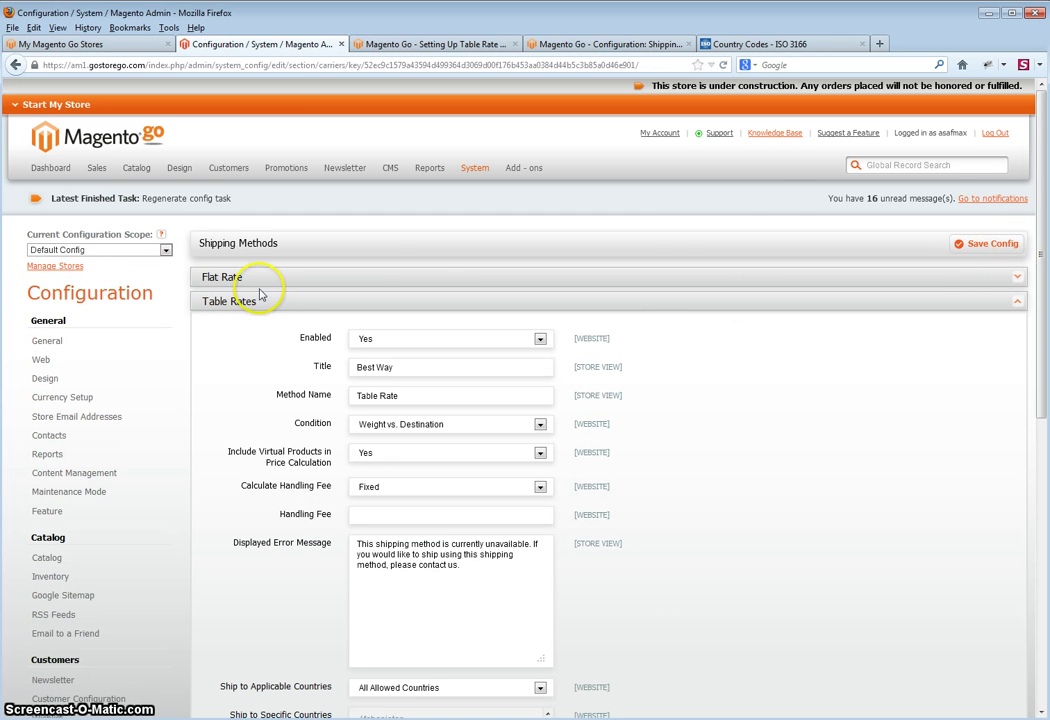
left_click(978, 246)
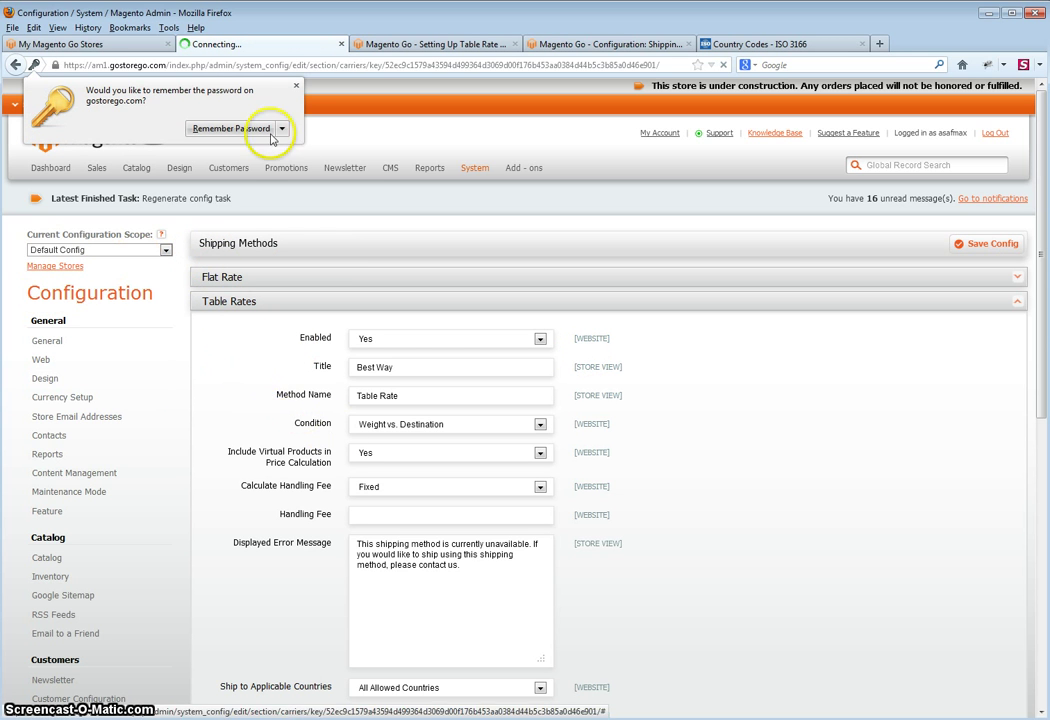
left_click(716, 210)
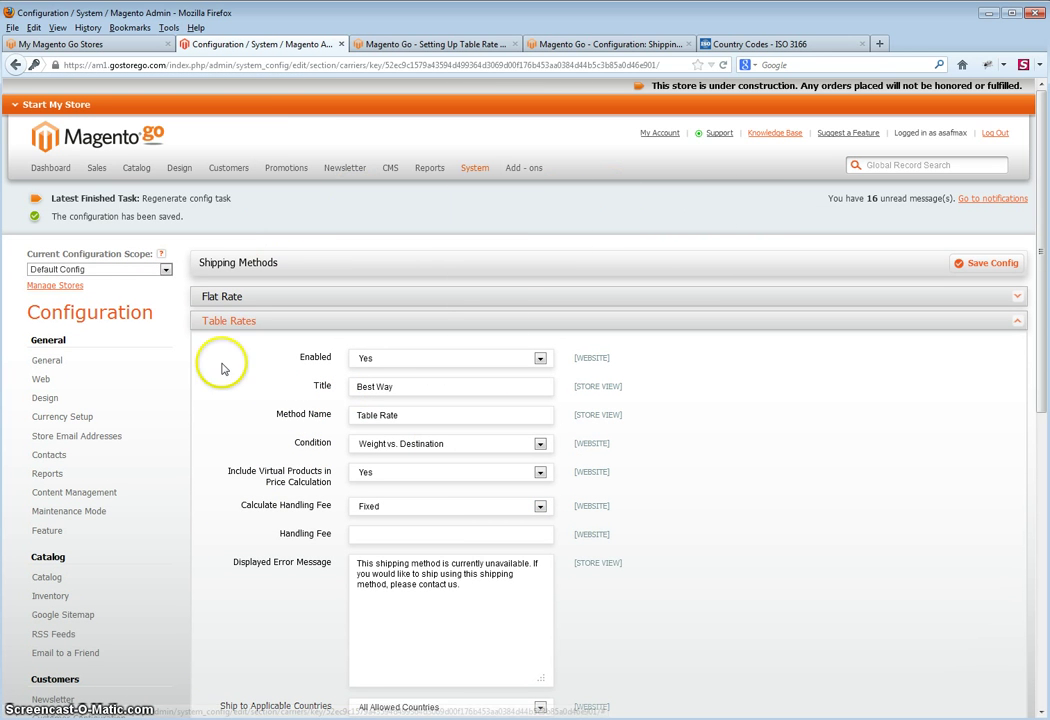